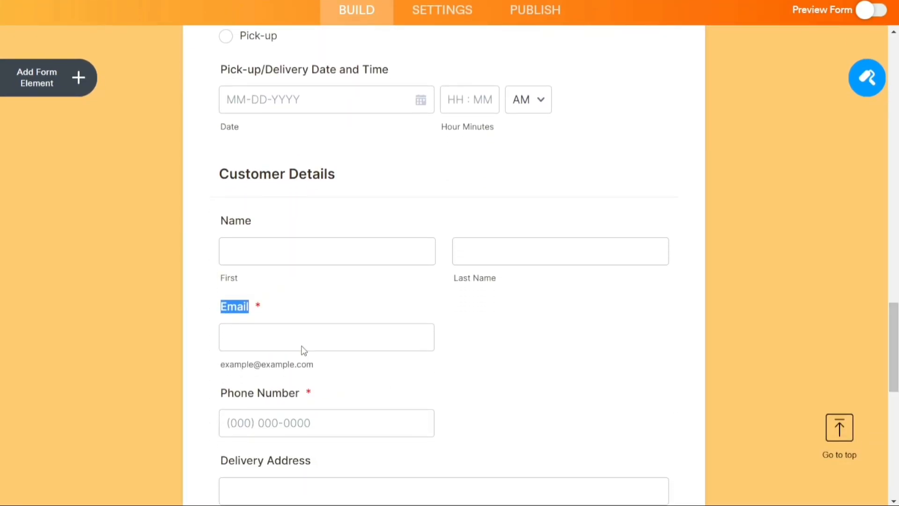
Change the Name field's 'First' sub-label to 'First Name'.
left_click(242, 284)
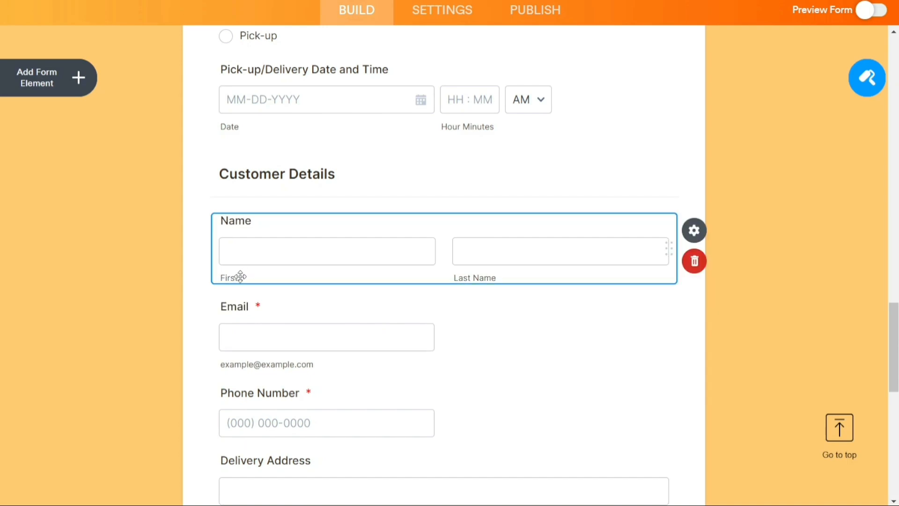
left_click(235, 276)
type("Name")
Move the Email field below Phone Number and return to the top of the form.
left_click(393, 310)
left_click_drag(669, 333, 666, 425)
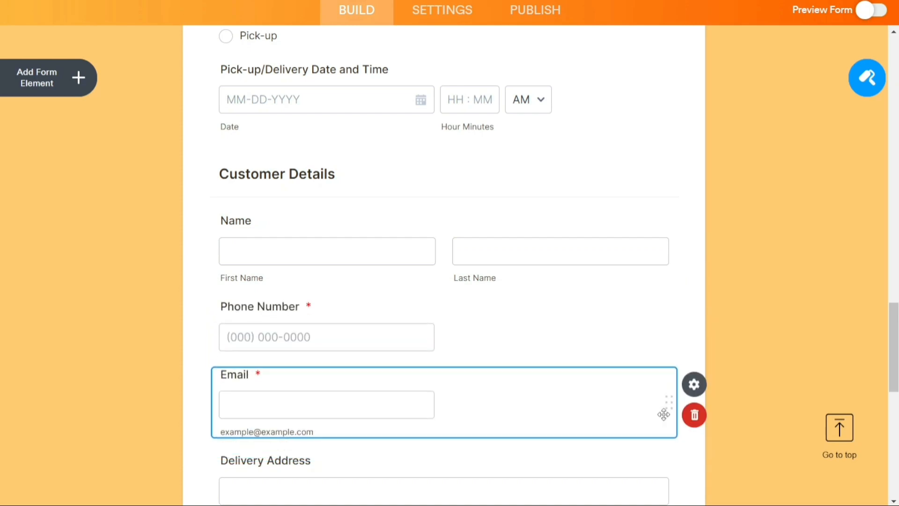
left_click(463, 339)
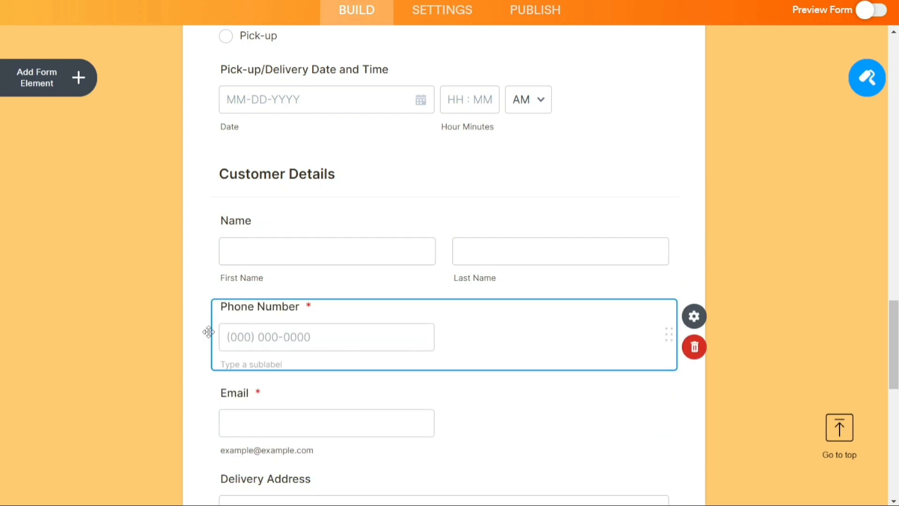
left_click(75, 80)
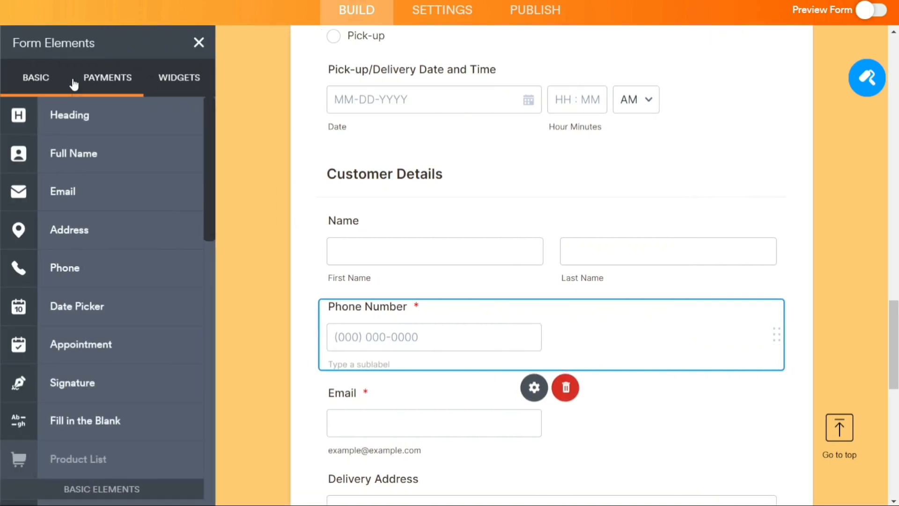
left_click(199, 42)
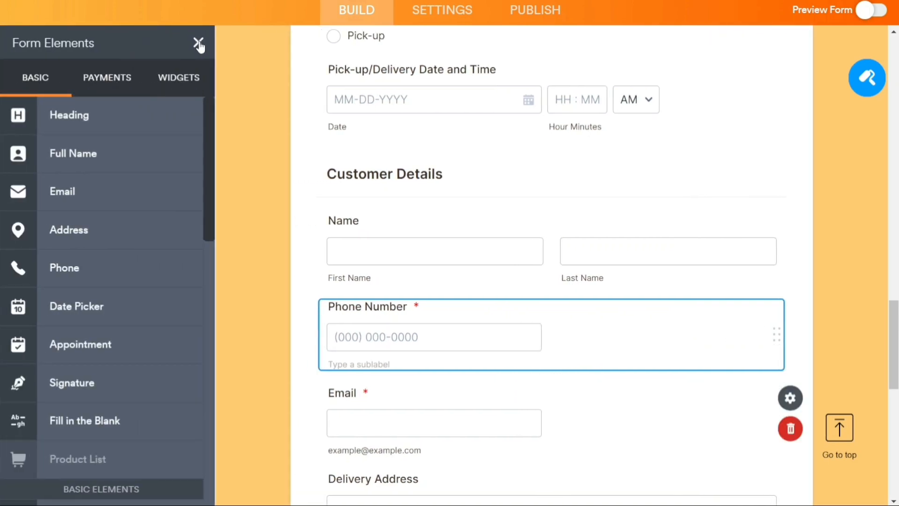
left_click_drag(888, 349, 865, 119)
scroll(865, 118, "up", 5)
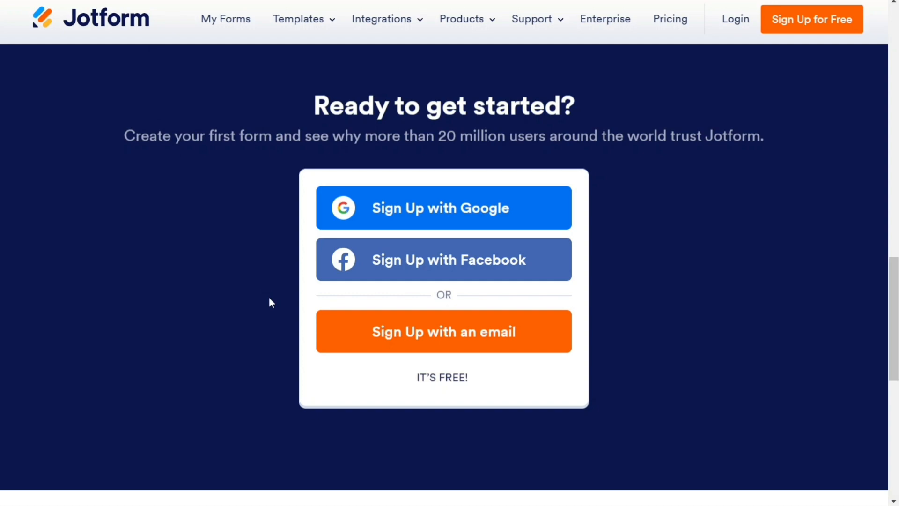
Begin signing up for Jotform with an email address.
left_click(452, 335)
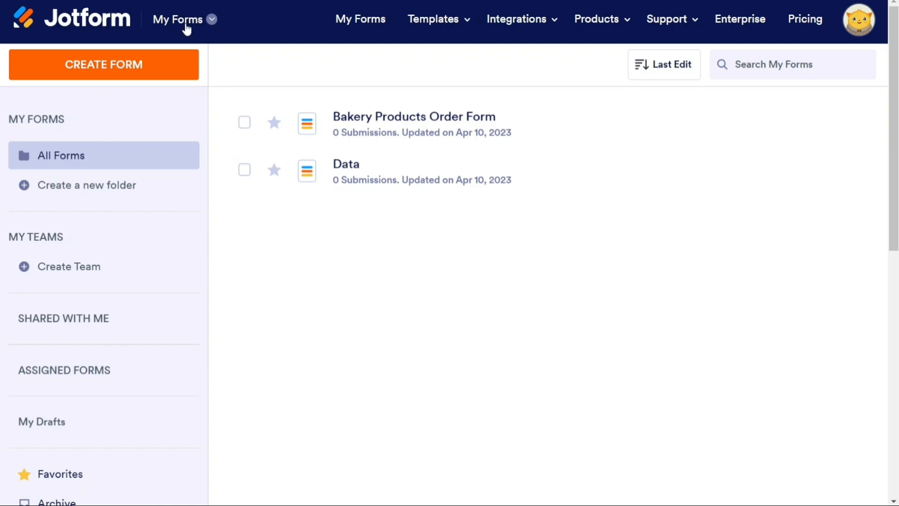
left_click(212, 27)
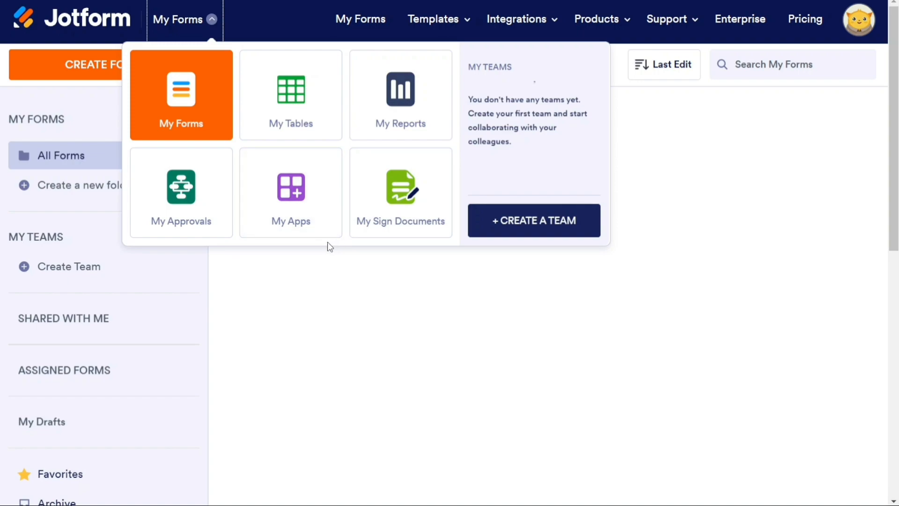
left_click(299, 279)
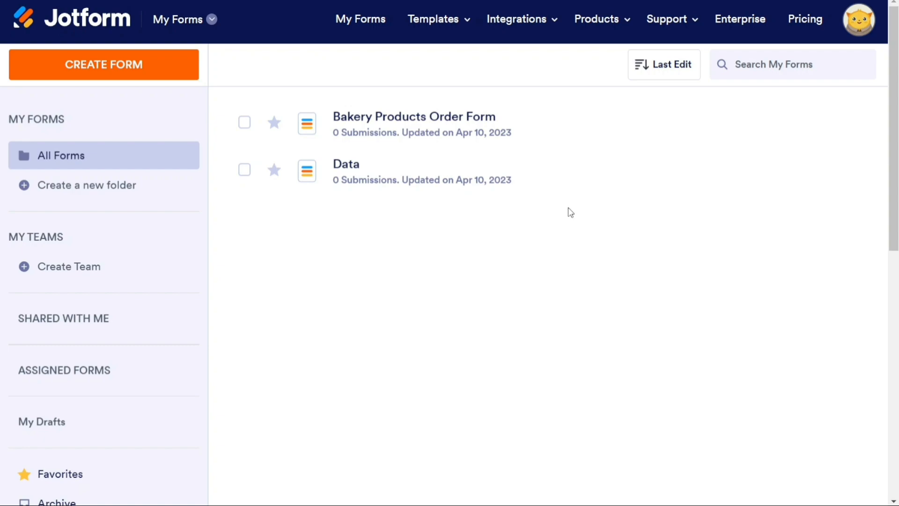
mouse_move(459, 166)
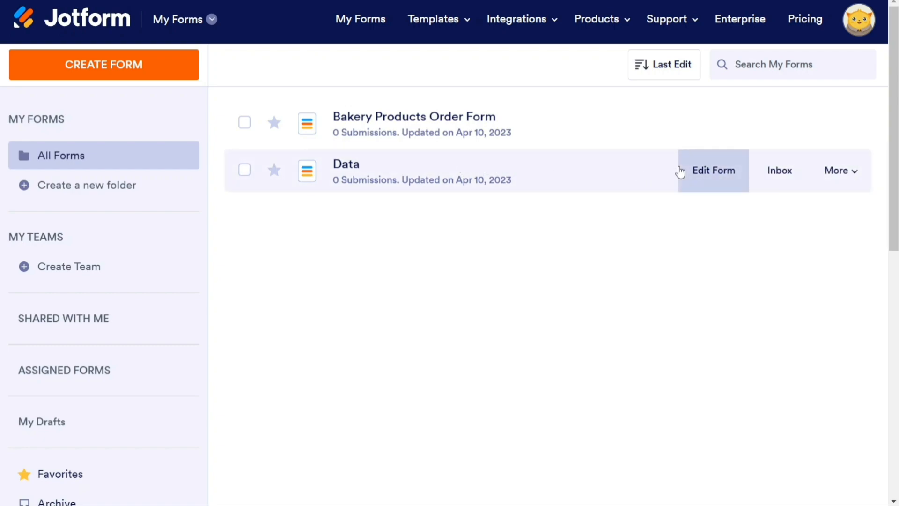
mouse_move(595, 144)
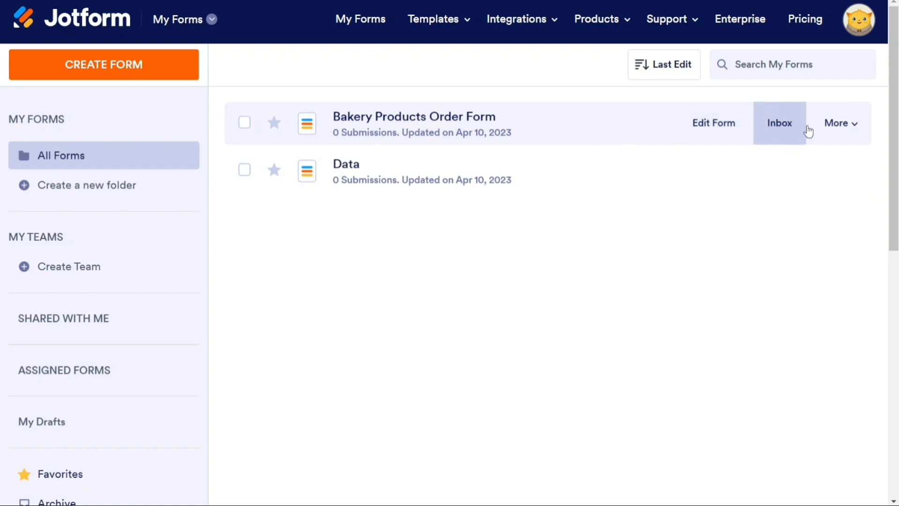
left_click(857, 124)
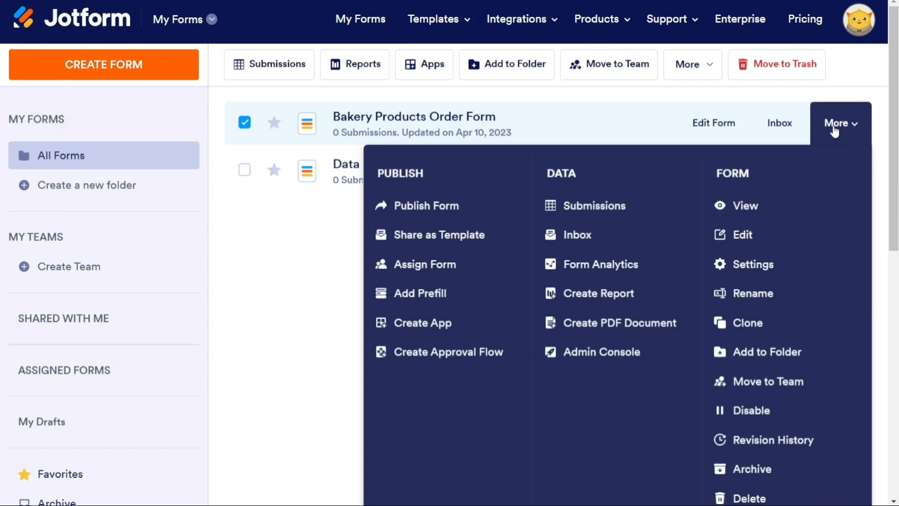
left_click(328, 234)
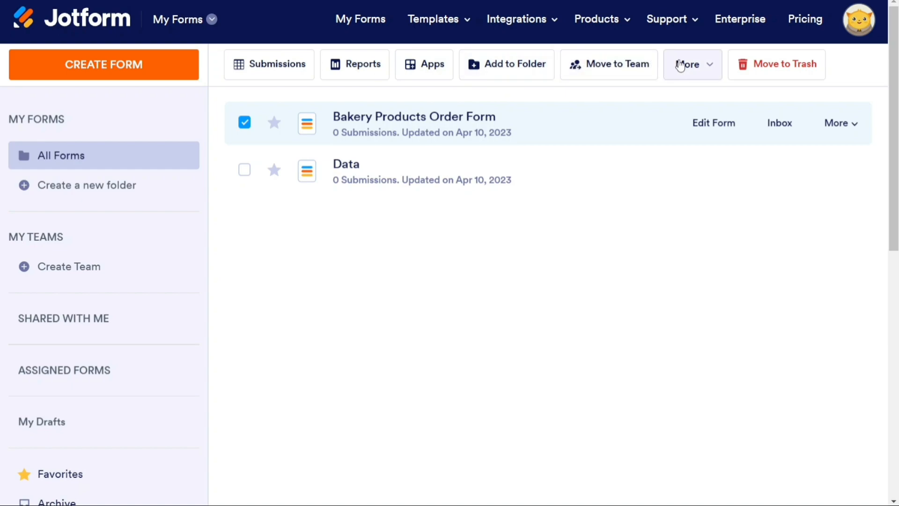
left_click(711, 74)
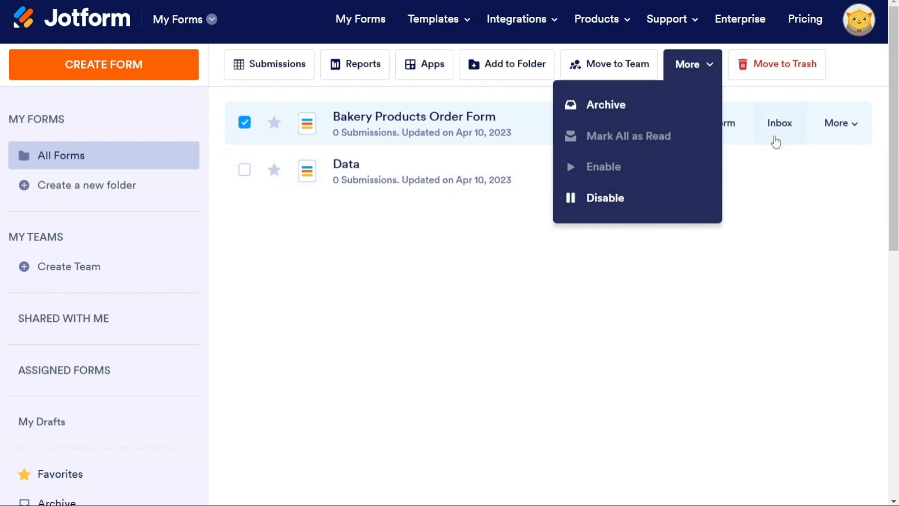
left_click(757, 271)
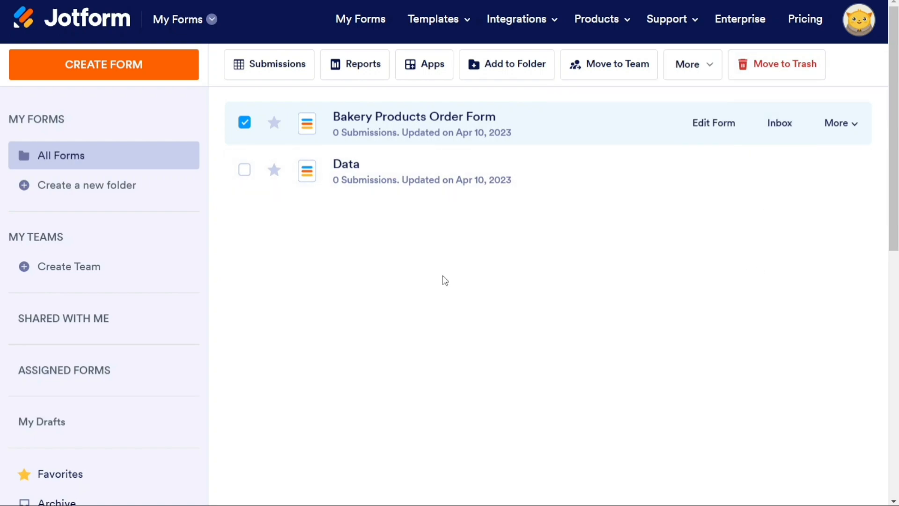
left_click(247, 124)
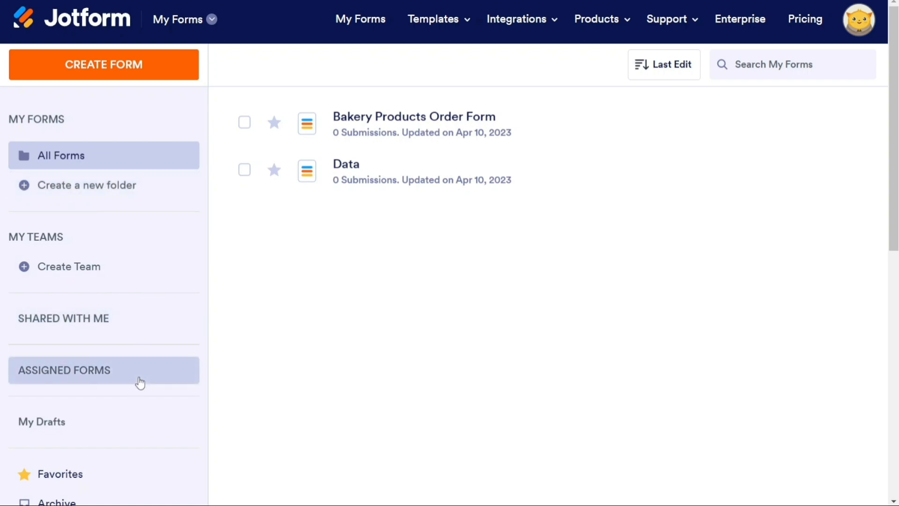
Scroll My Forms, tick and untick the Data form, and start creating a new form.
scroll(258, 398, "down", 1)
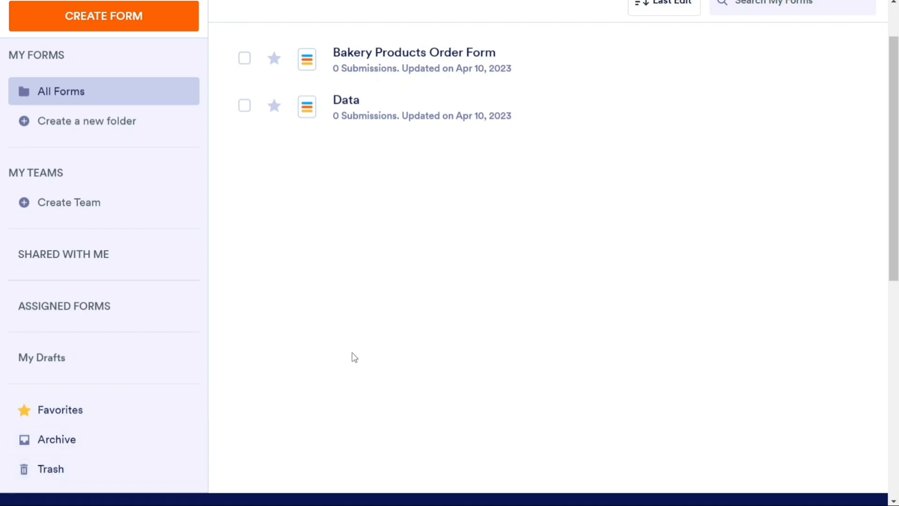
scroll(354, 357, "up", 2)
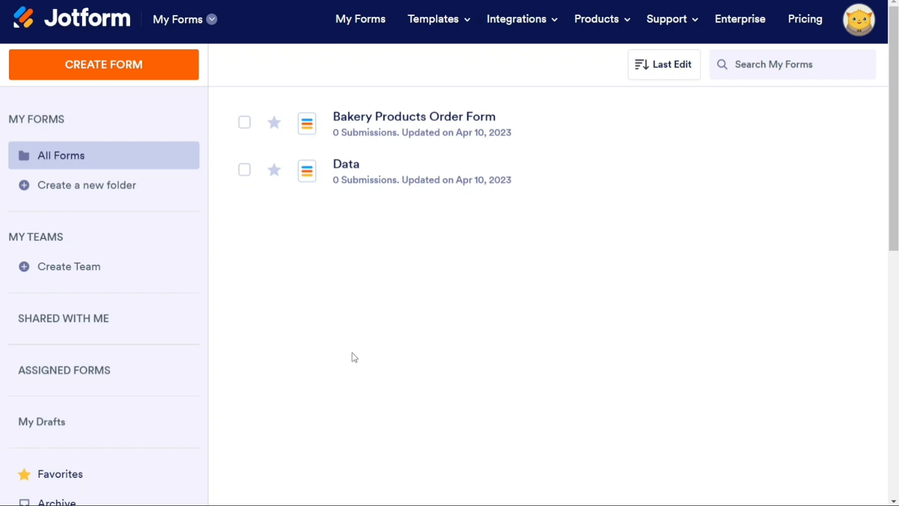
left_click(245, 173)
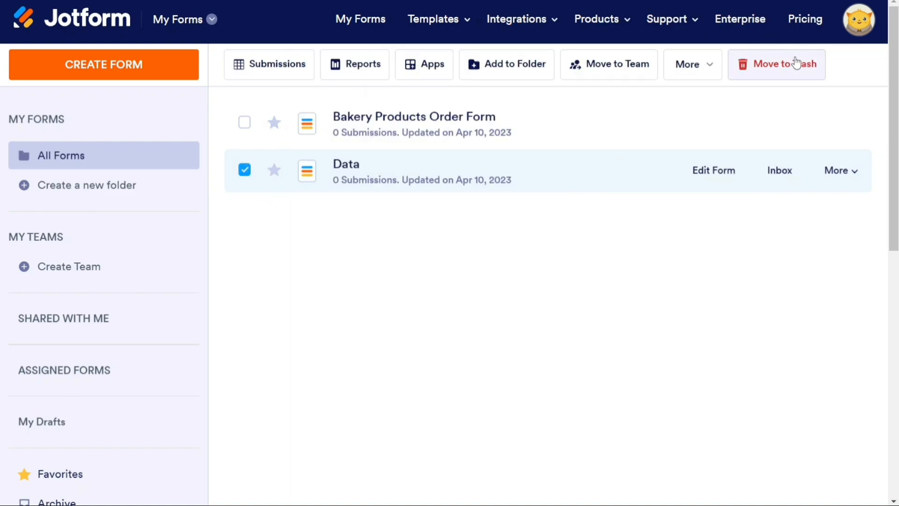
left_click(245, 174)
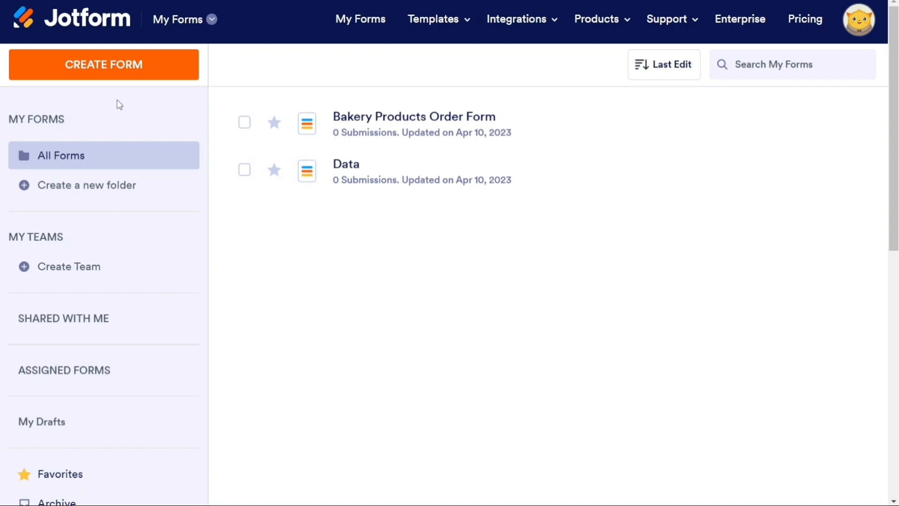
left_click(111, 73)
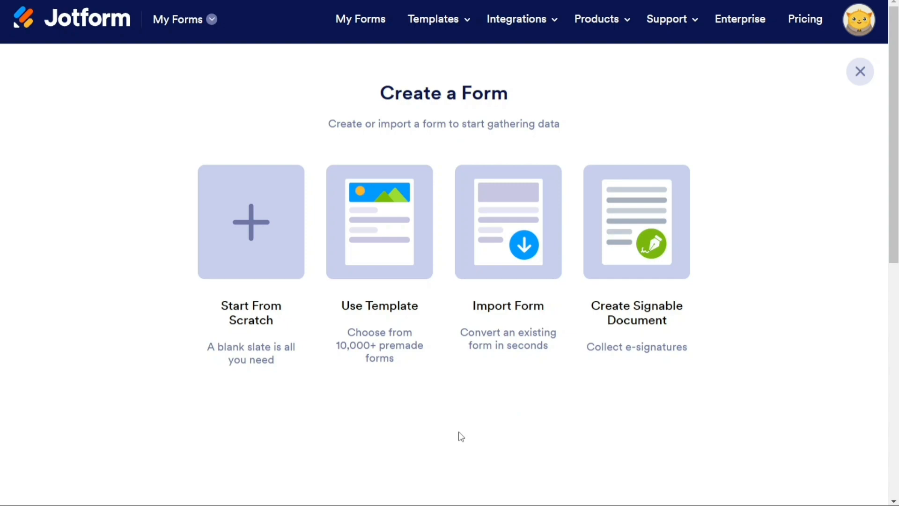
Start a blank form from scratch using the Classic Form one-page layout.
left_click(860, 73)
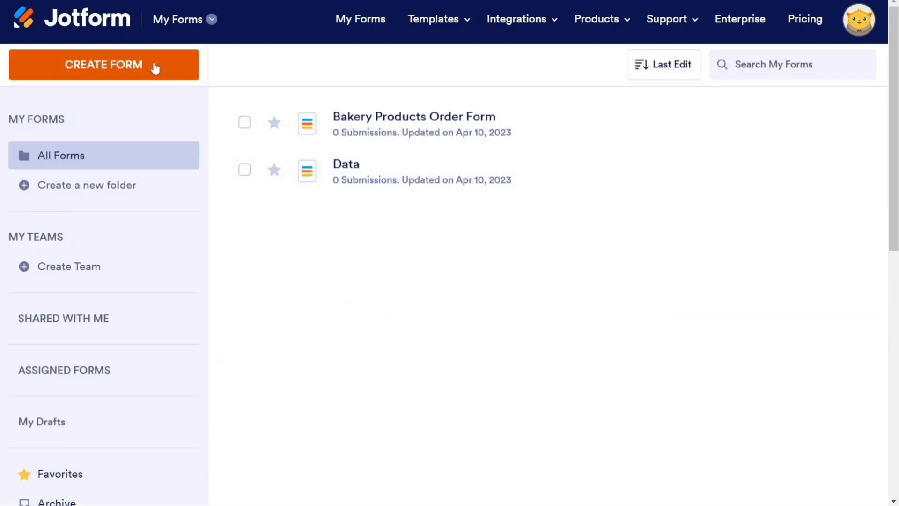
left_click(155, 67)
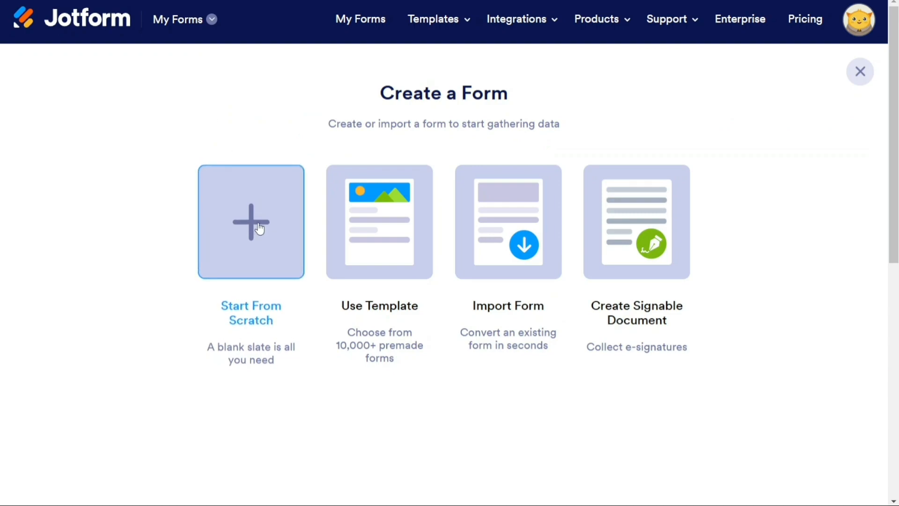
left_click(259, 227)
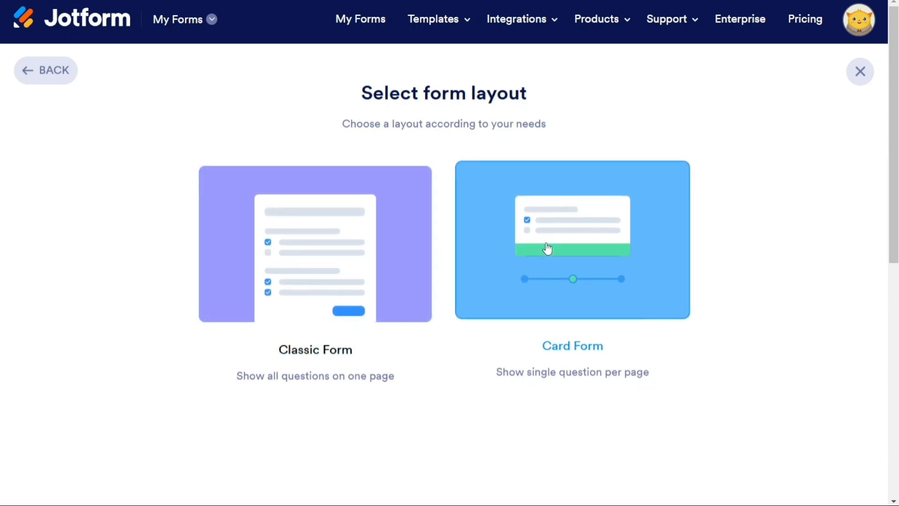
left_click(322, 258)
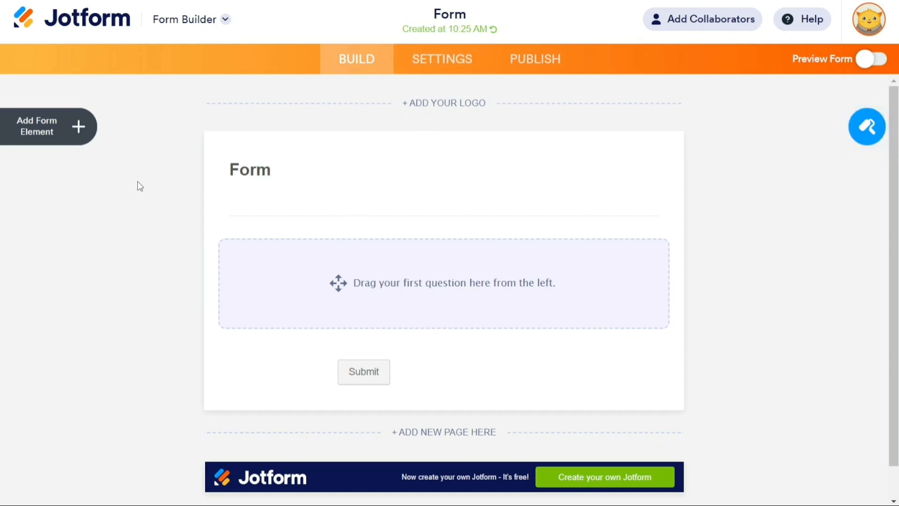
Browse the Payments and Widgets element tabs twice, ending back on Basic elements.
left_click(76, 136)
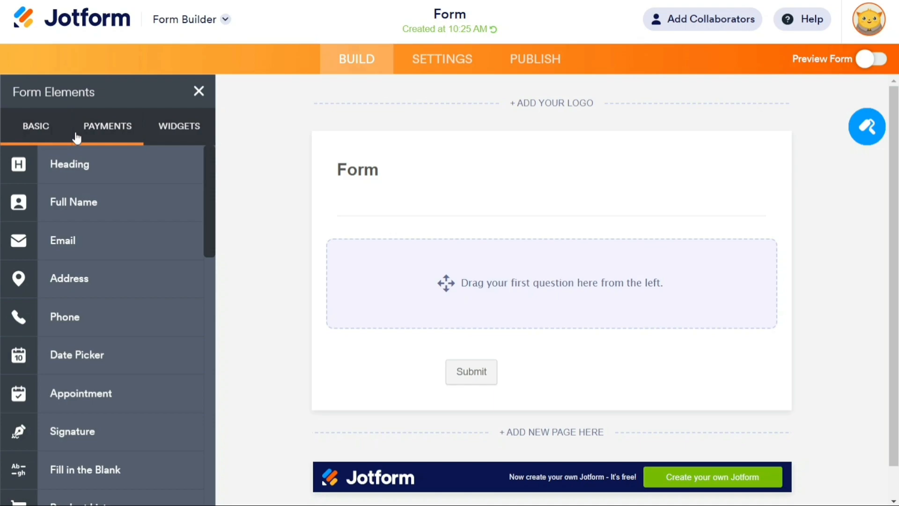
left_click(102, 132)
left_click(170, 127)
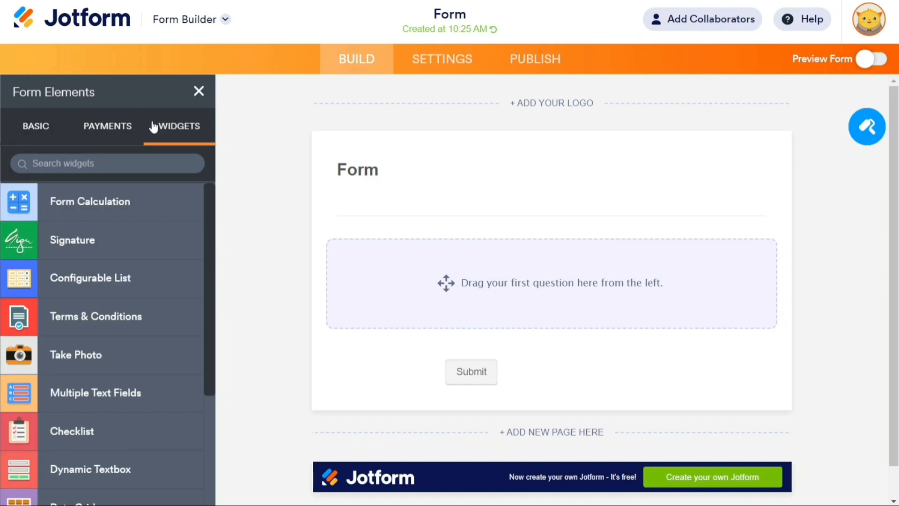
left_click(33, 126)
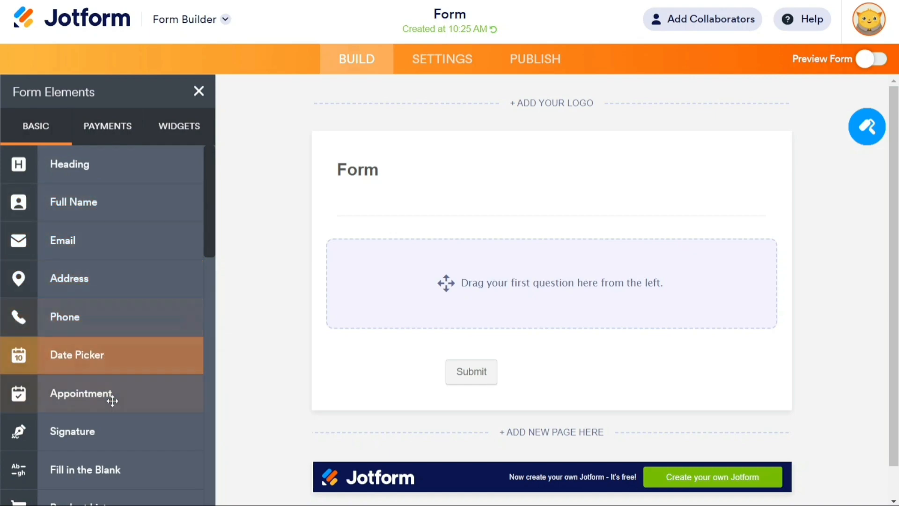
left_click(110, 138)
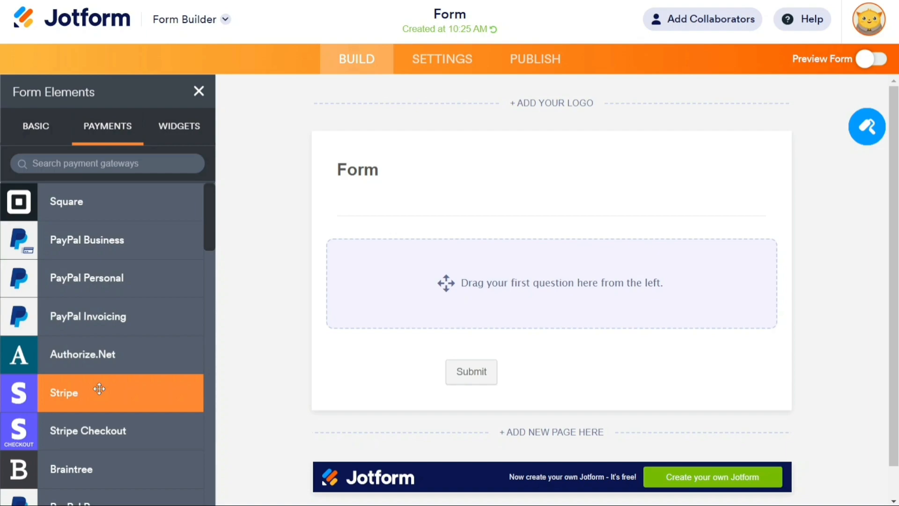
left_click(162, 136)
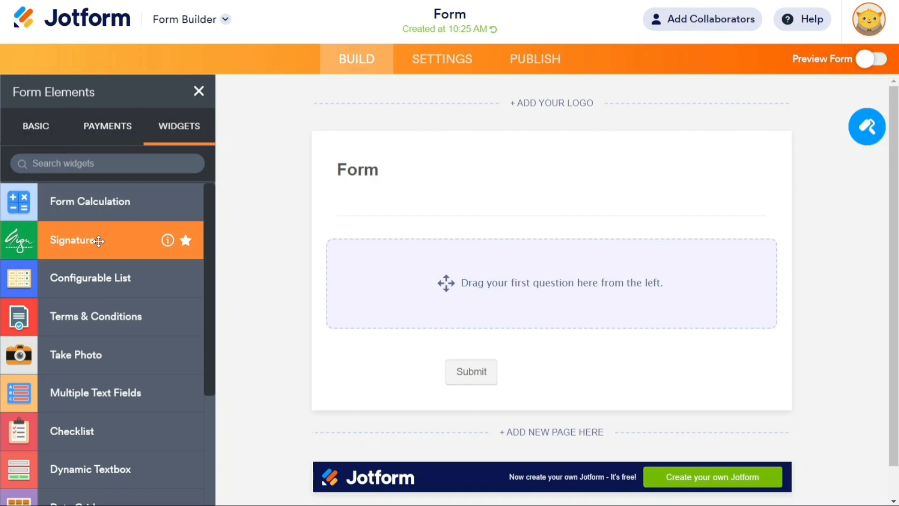
left_click(46, 132)
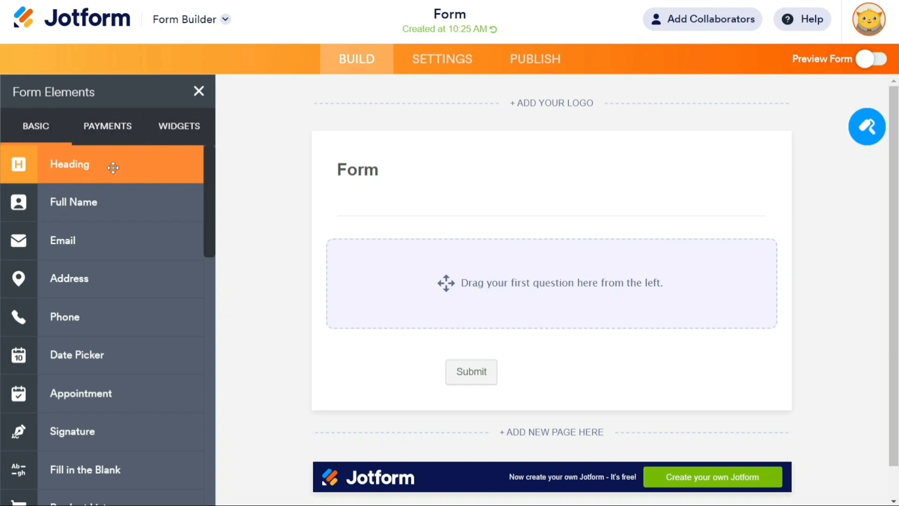
Add Full Name and Email fields, then add and delete a Phone Number field.
left_click_drag(108, 201, 537, 247)
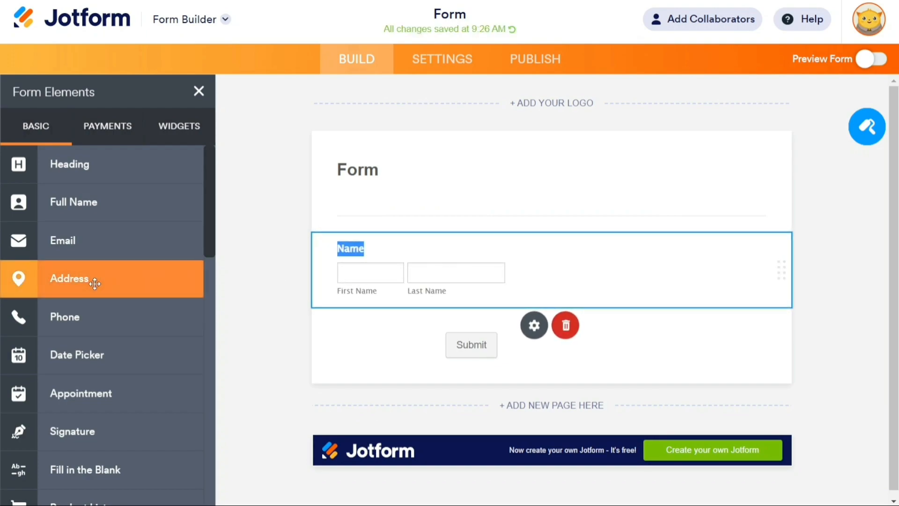
left_click_drag(96, 247, 420, 344)
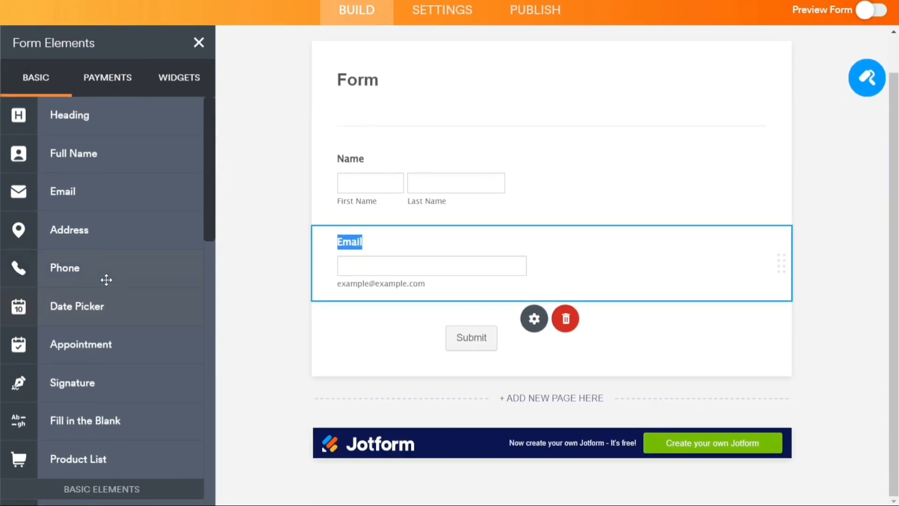
left_click_drag(114, 267, 449, 311)
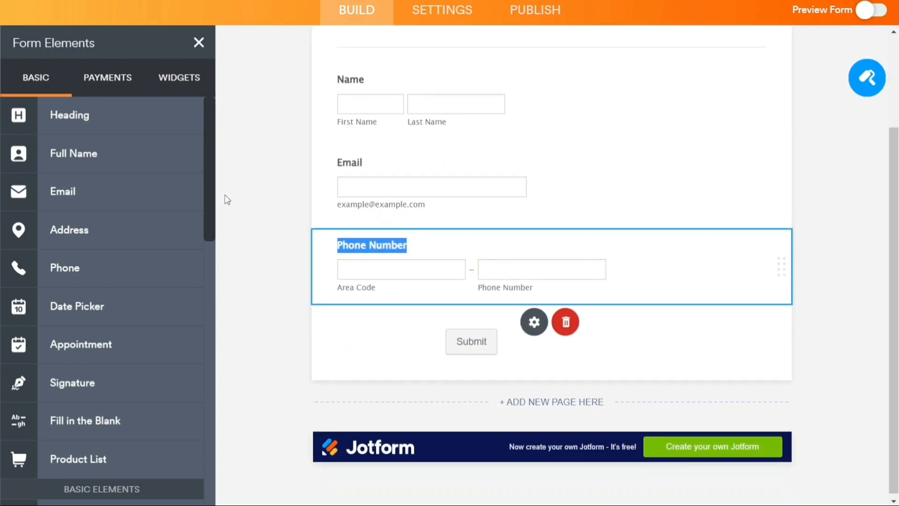
left_click(290, 175)
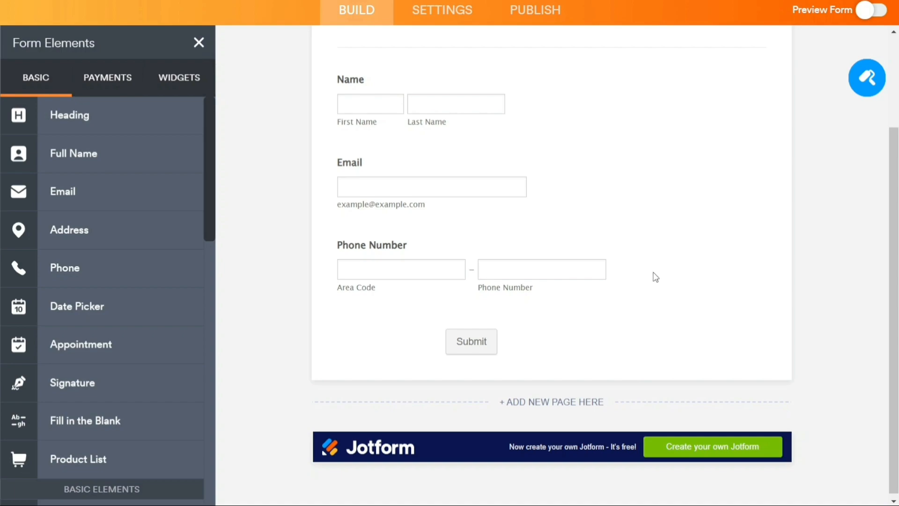
left_click(624, 260)
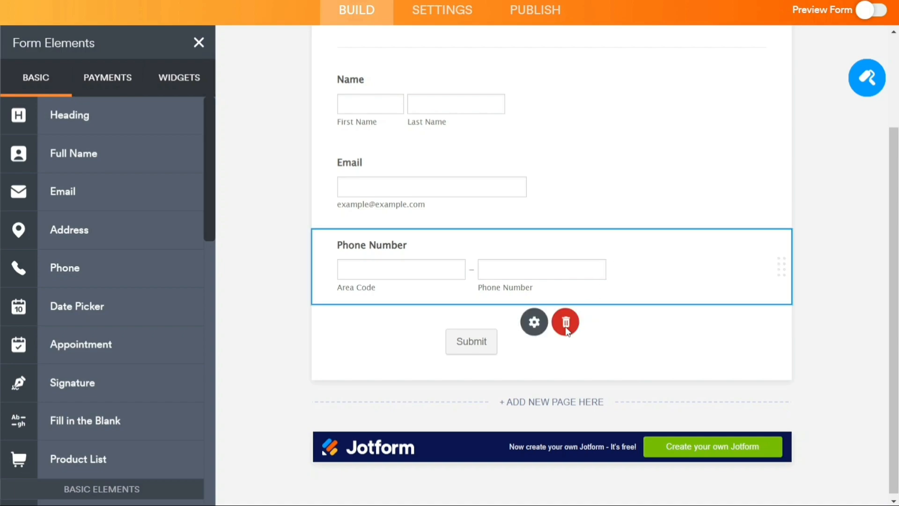
left_click(567, 326)
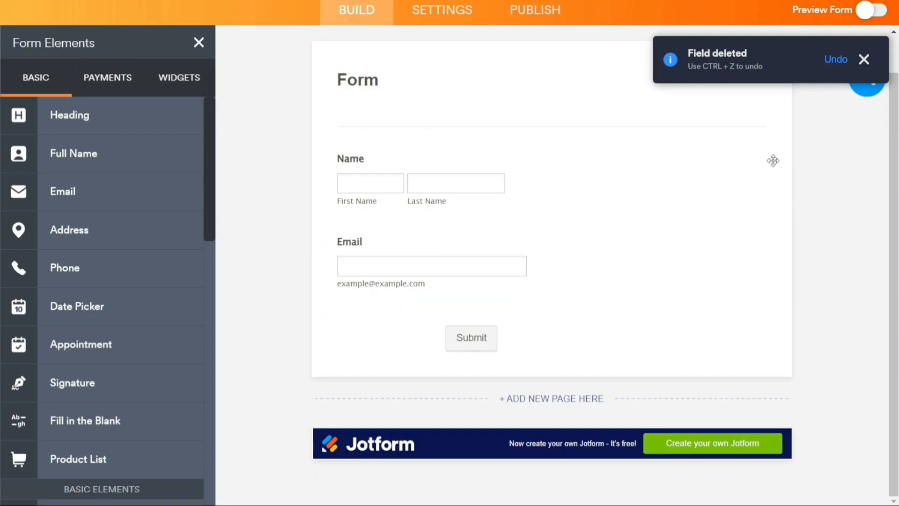
left_click(864, 64)
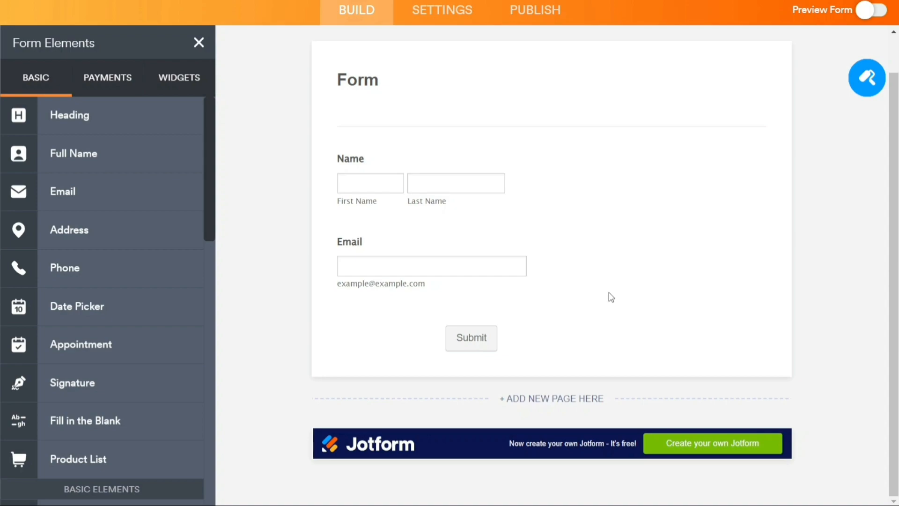
Add a Page 2 holding a Phone Number field and show the collaboration link options.
left_click(554, 404)
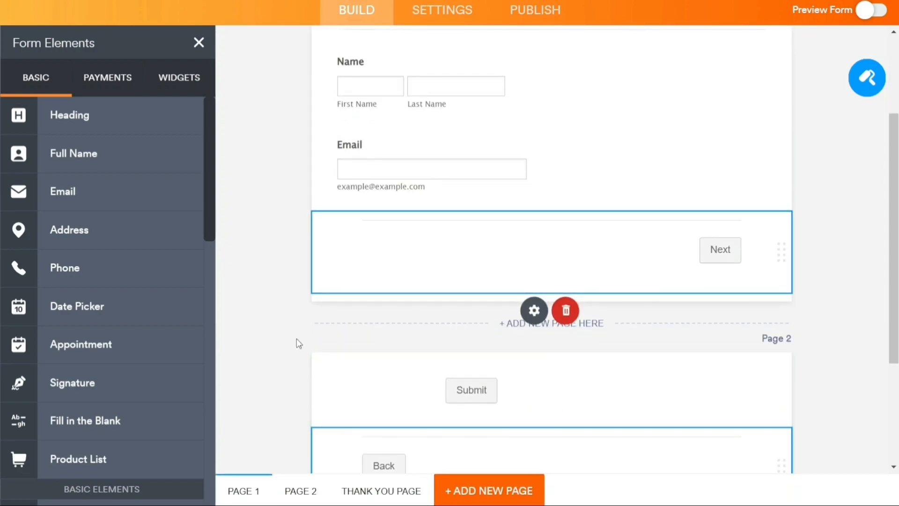
left_click_drag(125, 263, 475, 153)
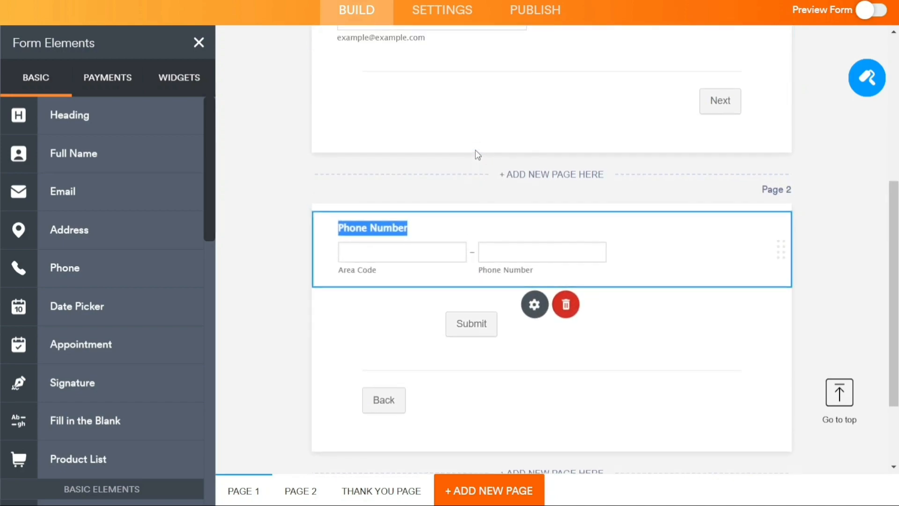
left_click(513, 321)
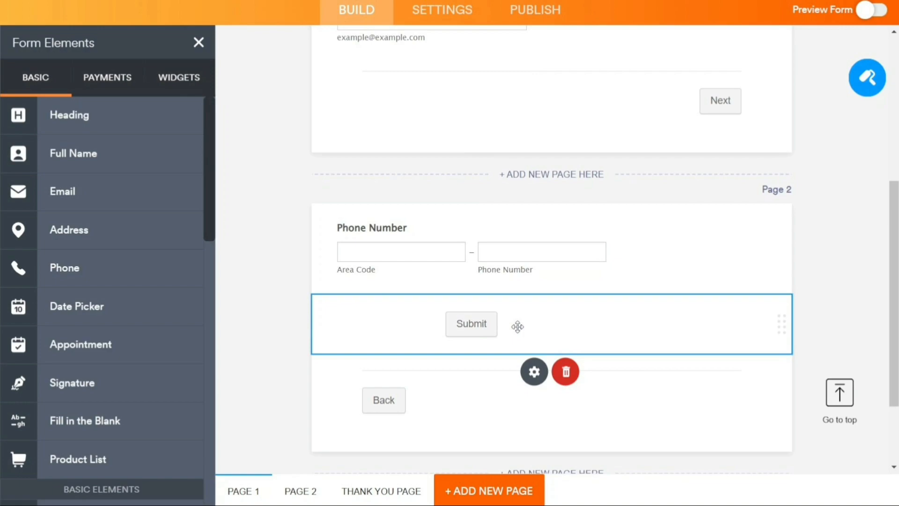
left_click(821, 239)
left_click_drag(895, 251, 878, 84)
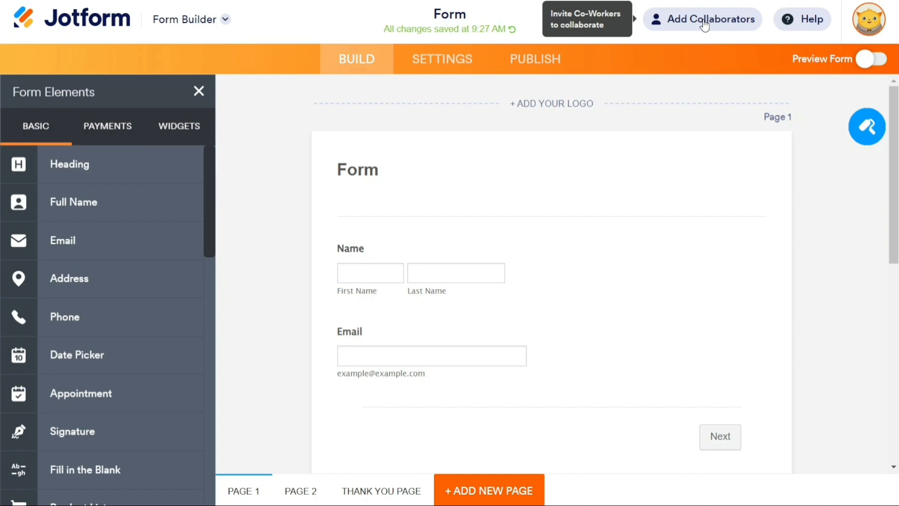
left_click(704, 26)
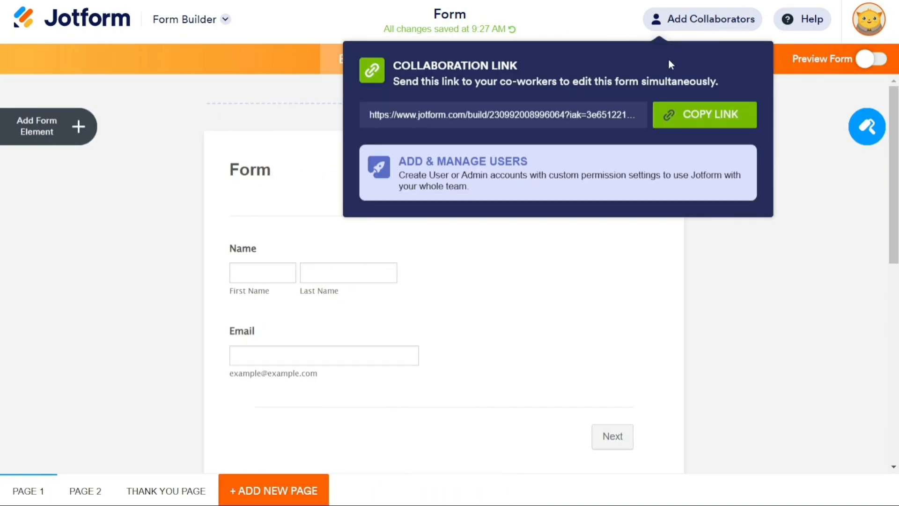
Copy the collaboration link and close its popup.
left_click(707, 123)
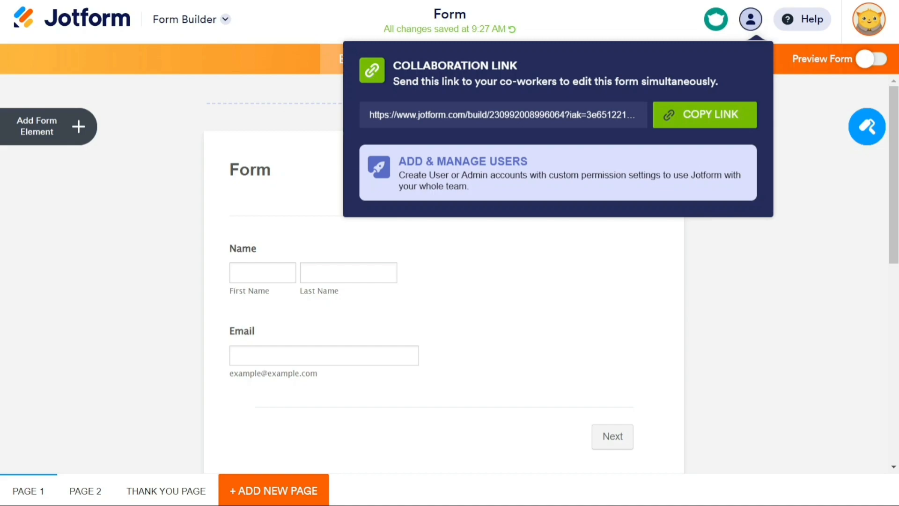
left_click(600, 20)
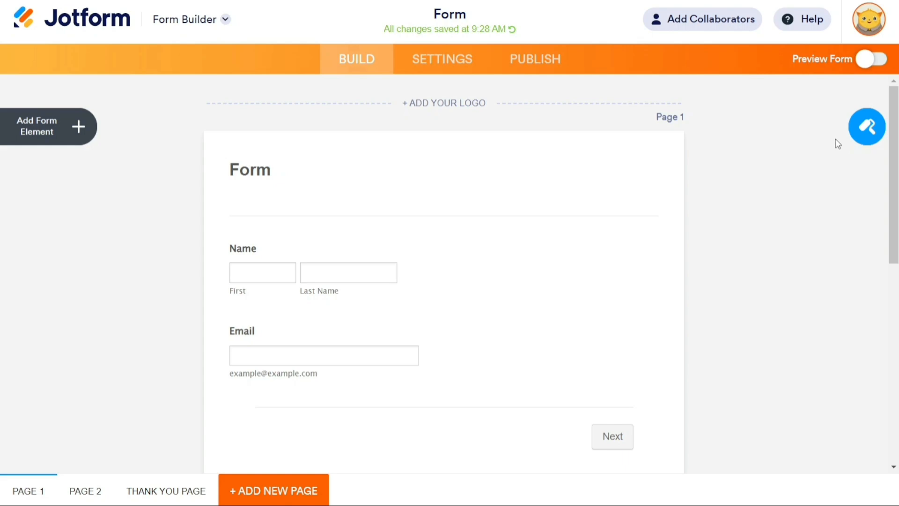
Apply the Brick Wall theme from the Form Designer's Themes list, then view form settings.
left_click(865, 134)
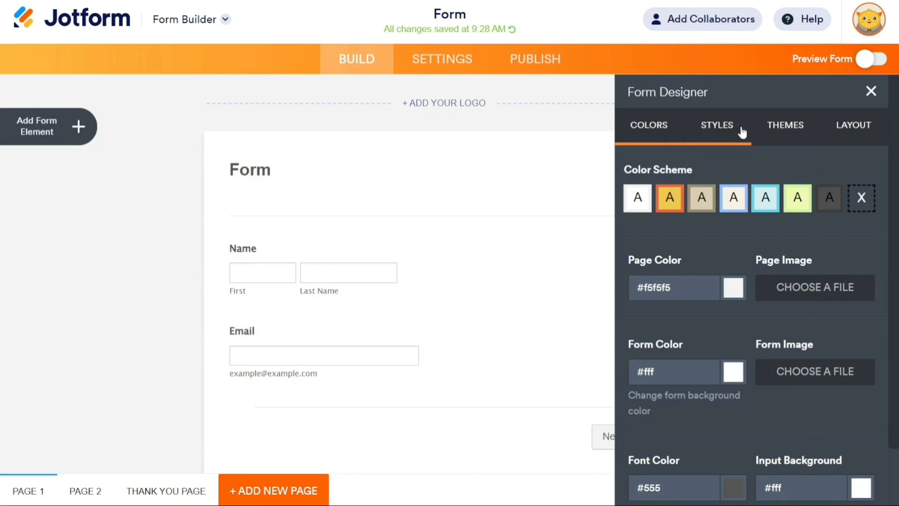
left_click(796, 130)
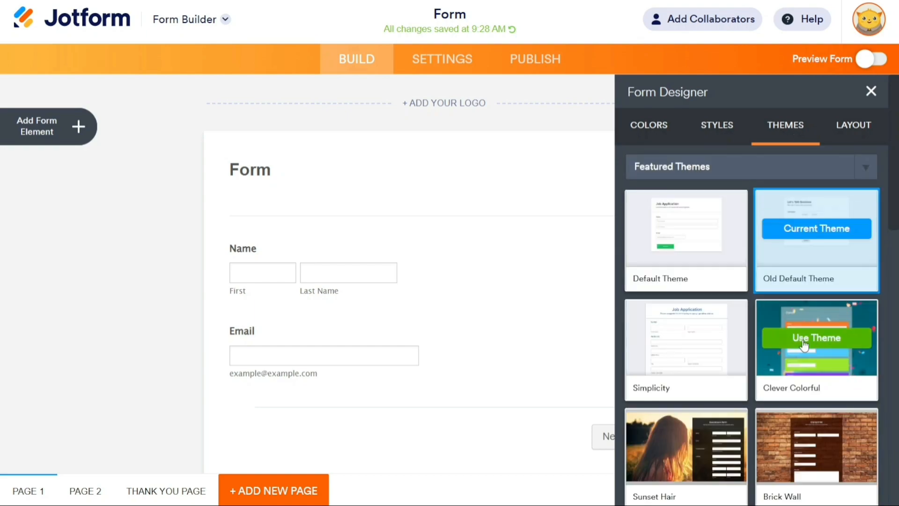
mouse_move(726, 341)
mouse_move(794, 347)
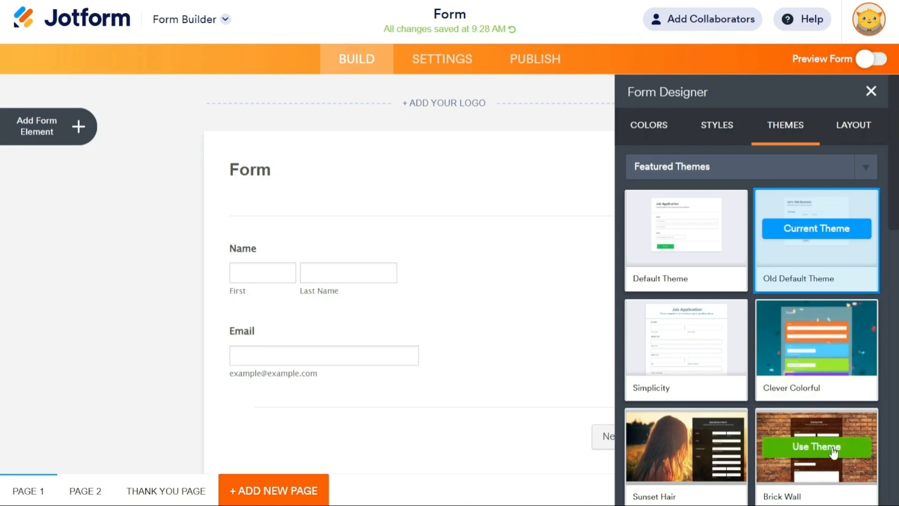
left_click(832, 454)
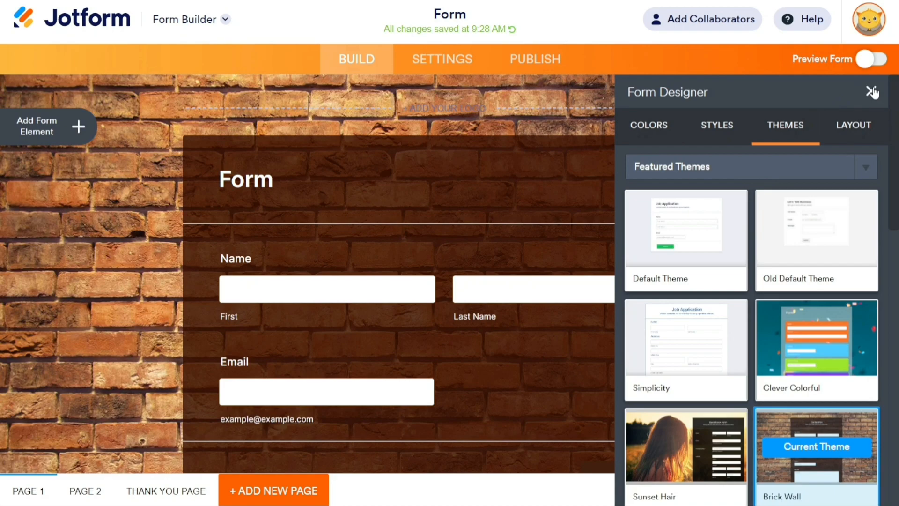
left_click(872, 91)
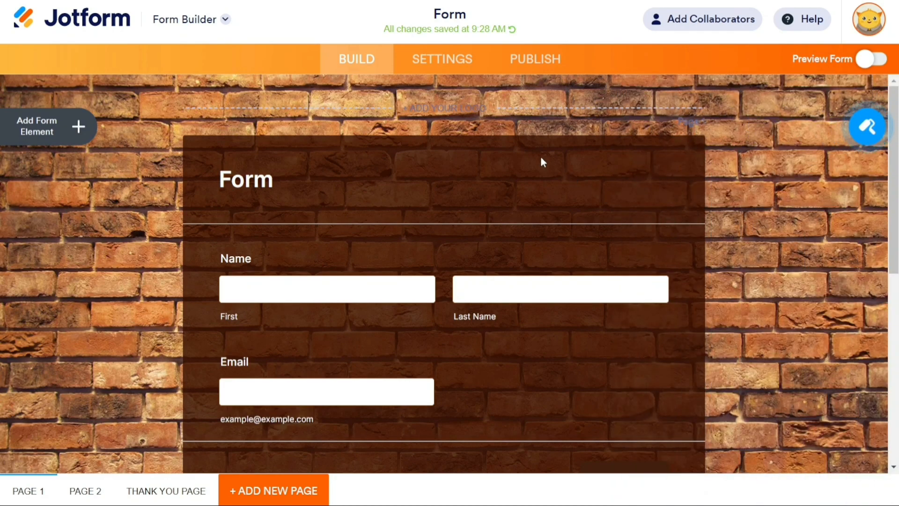
left_click(448, 54)
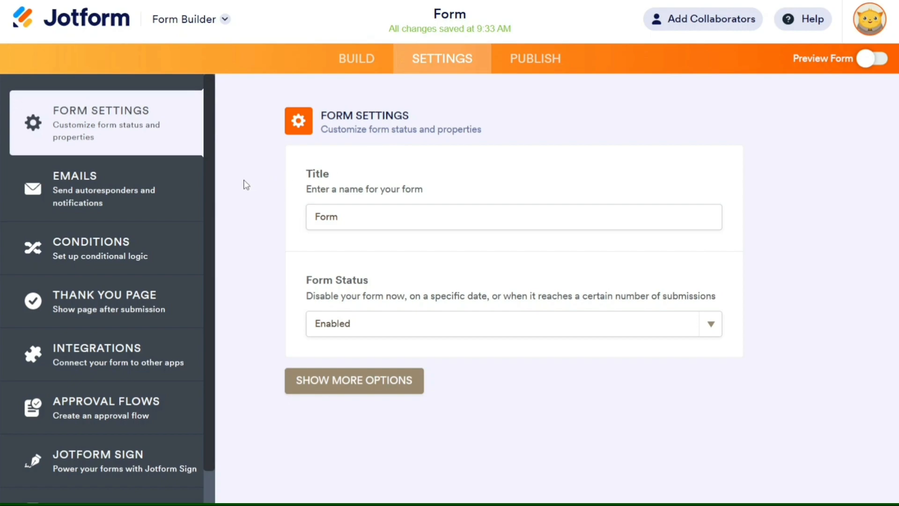
Review Emails, Conditions and Integrations, set Thank You to redirect to an external link, then view Publish.
left_click(117, 199)
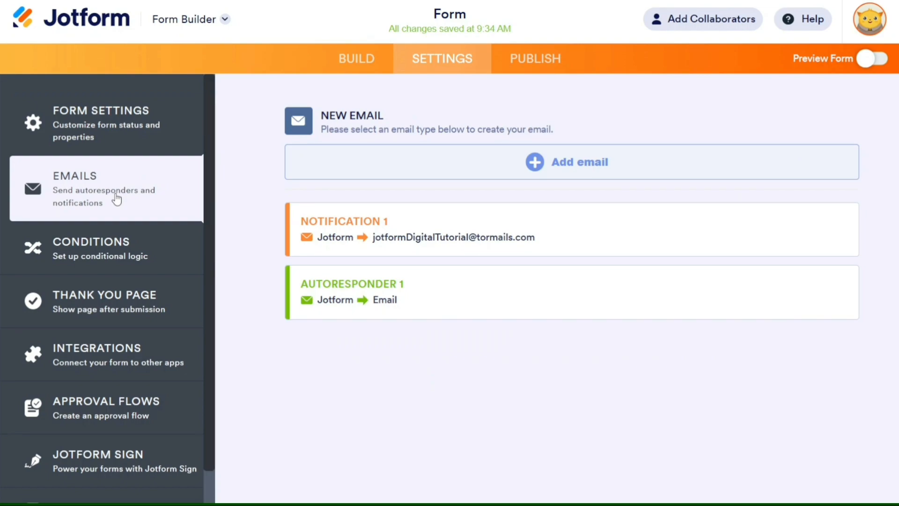
left_click(124, 258)
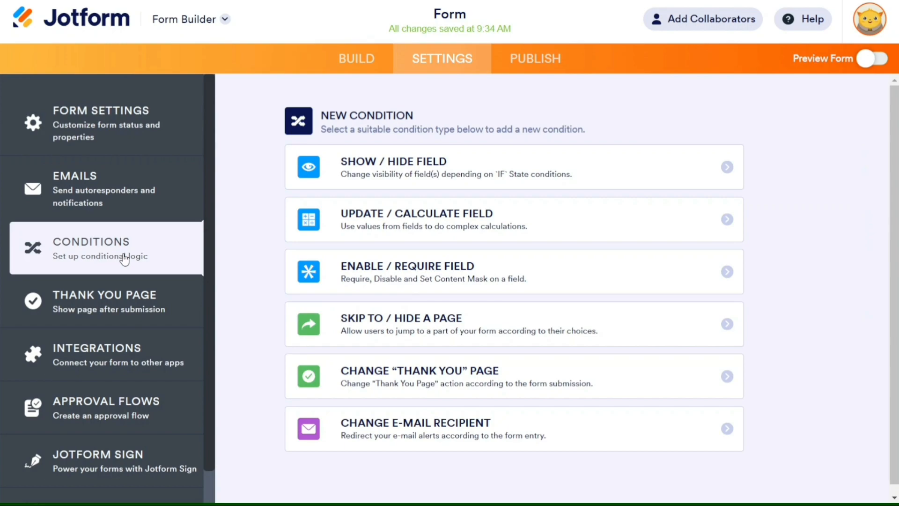
left_click(125, 306)
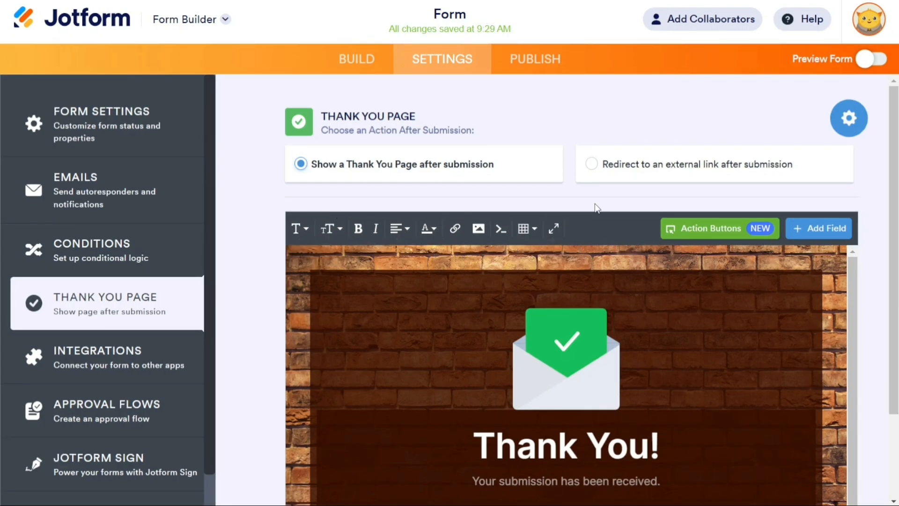
left_click(591, 164)
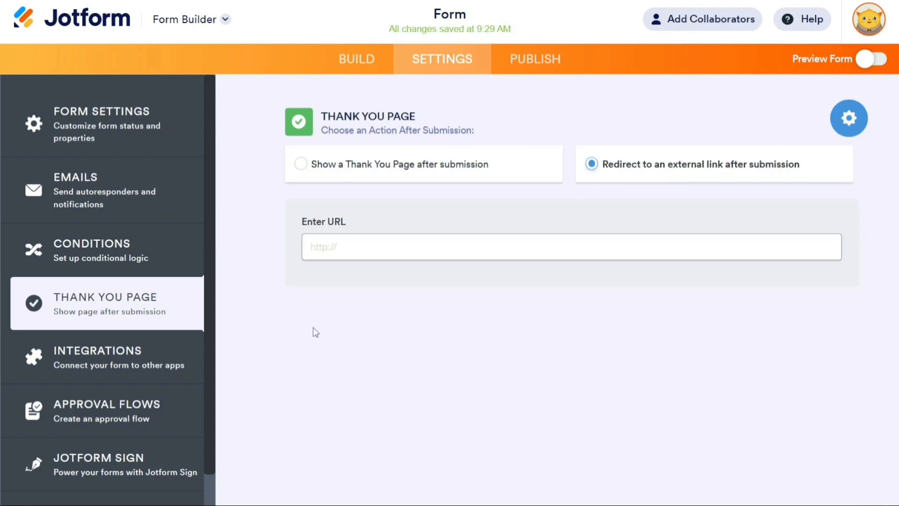
left_click(148, 359)
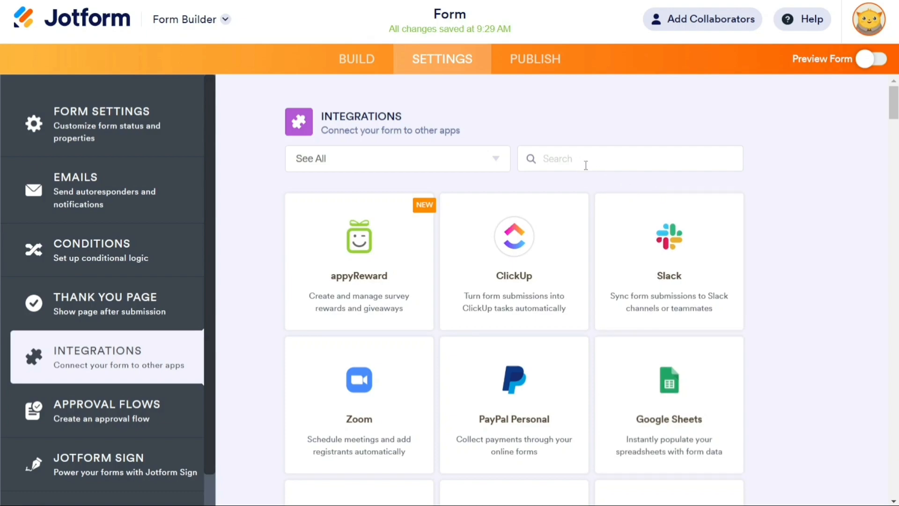
left_click(541, 73)
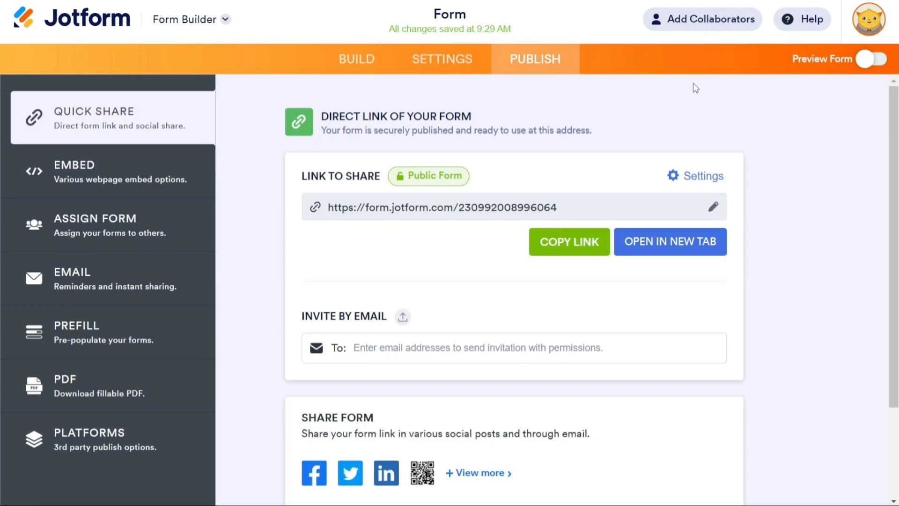
Exit the form preview and return to the My Forms list with Form, Bakery Products Order Form and Data.
left_click(875, 60)
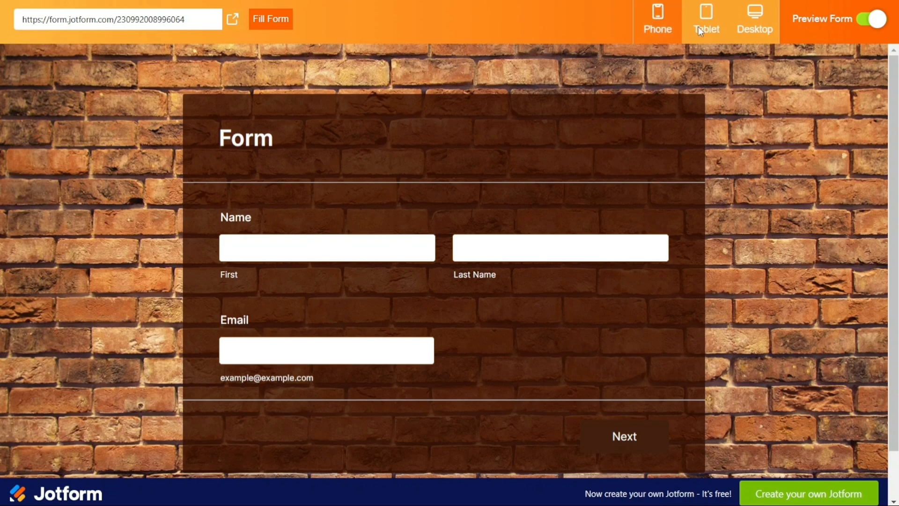
left_click(867, 24)
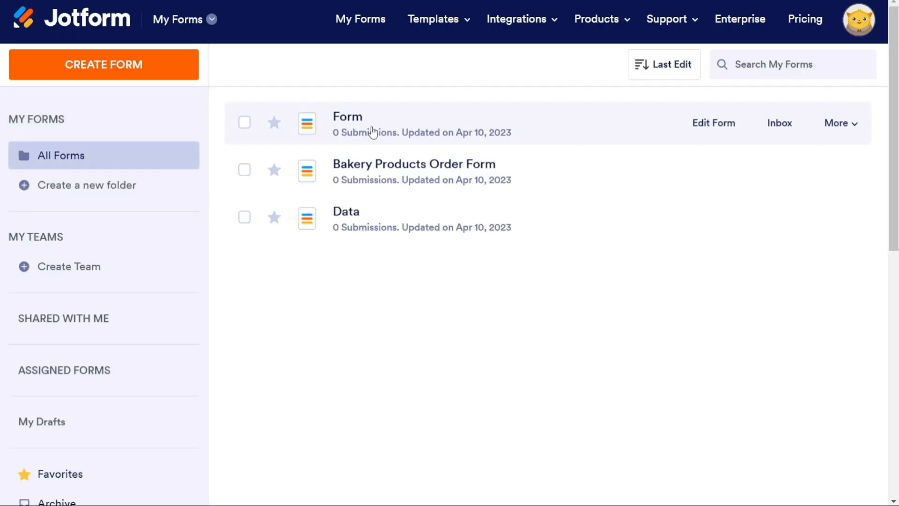
Create a new form from the Product Order Form template, giving an Online Store order form.
left_click(151, 74)
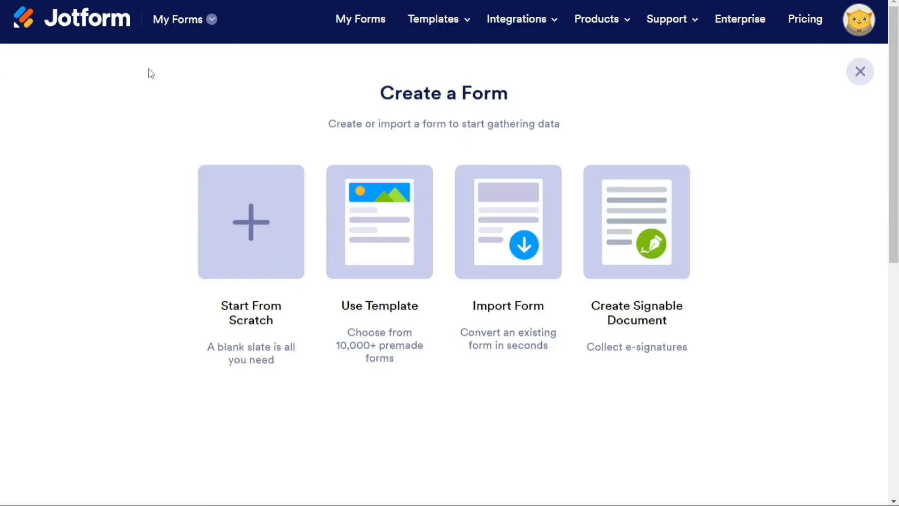
left_click(384, 246)
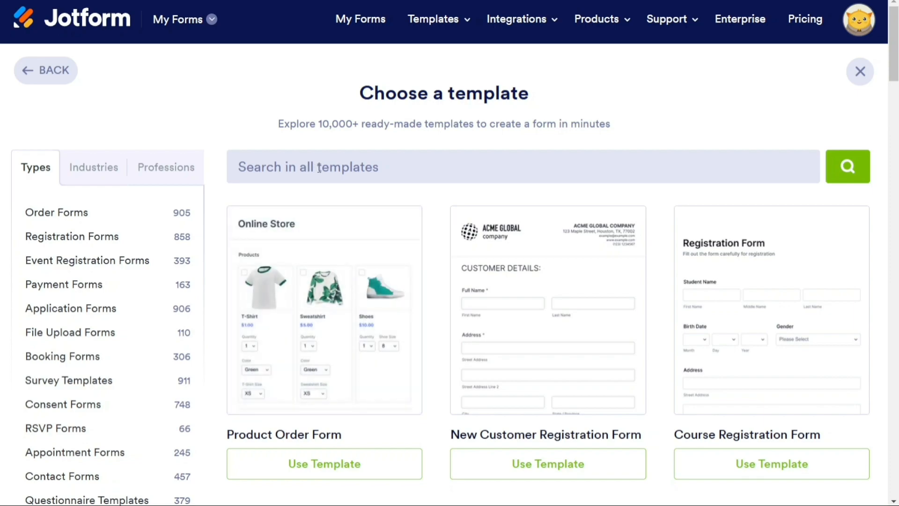
mouse_move(287, 277)
left_click_drag(318, 123, 355, 124)
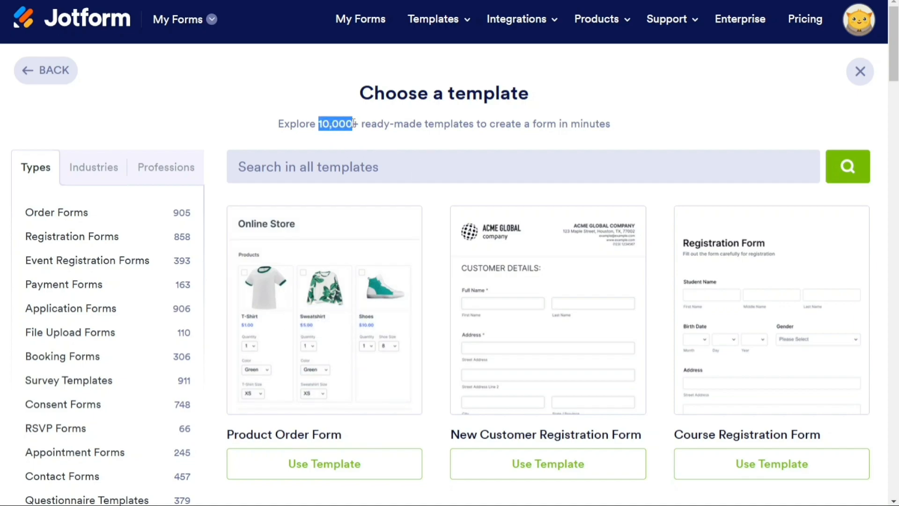
left_click(236, 119)
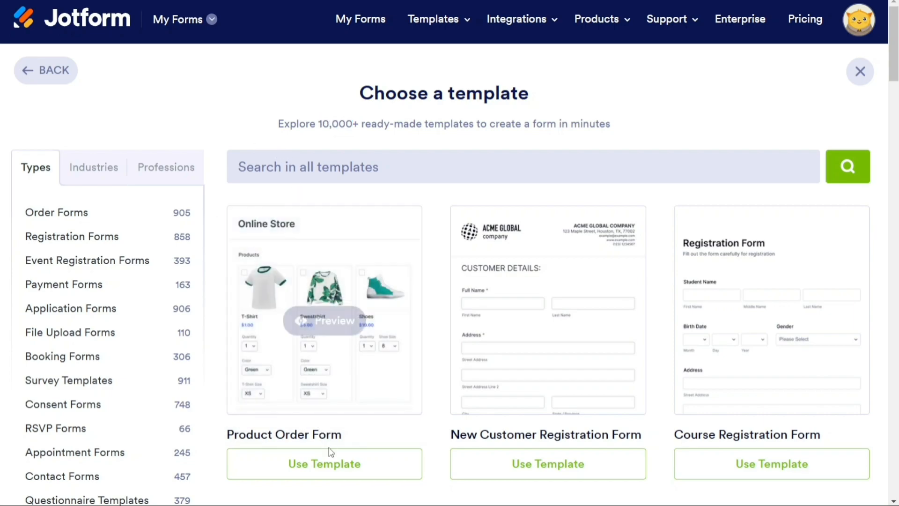
left_click(331, 463)
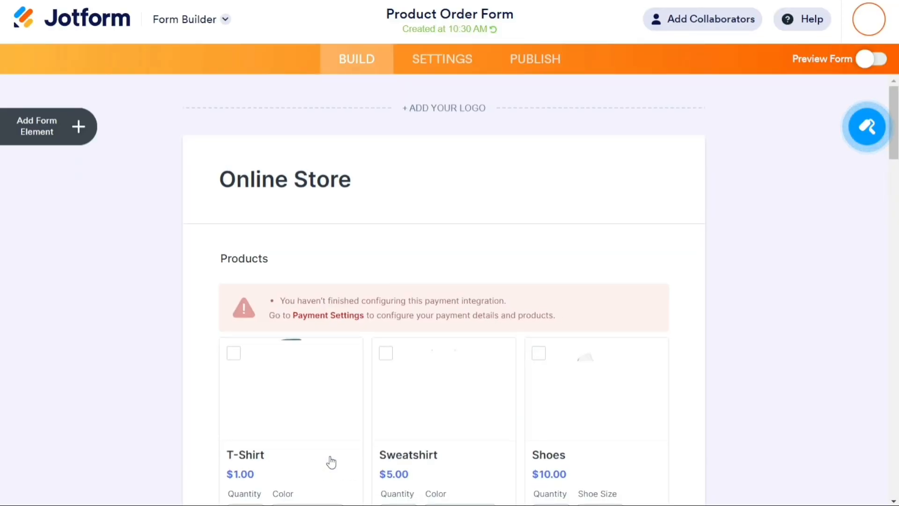
Look over the Online Store form's addable elements and Form Designer options, then scroll back up.
mouse_move(896, 115)
left_mouse_down()
mouse_move(896, 140)
mouse_move(895, 109)
left_mouse_up()
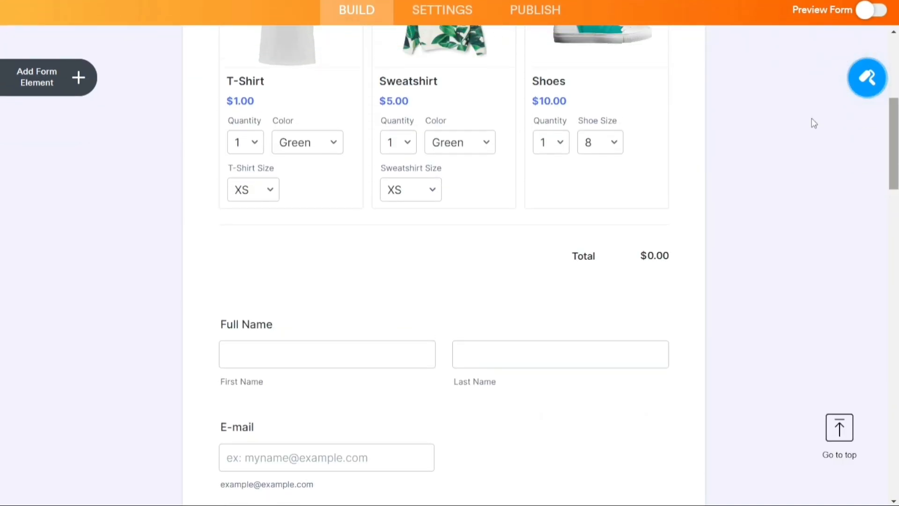
left_click(78, 84)
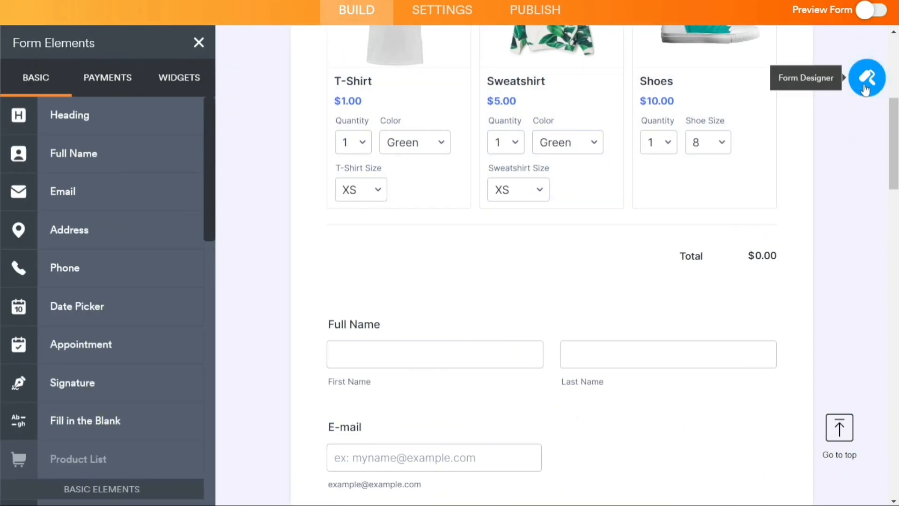
left_click(865, 88)
left_click(871, 43)
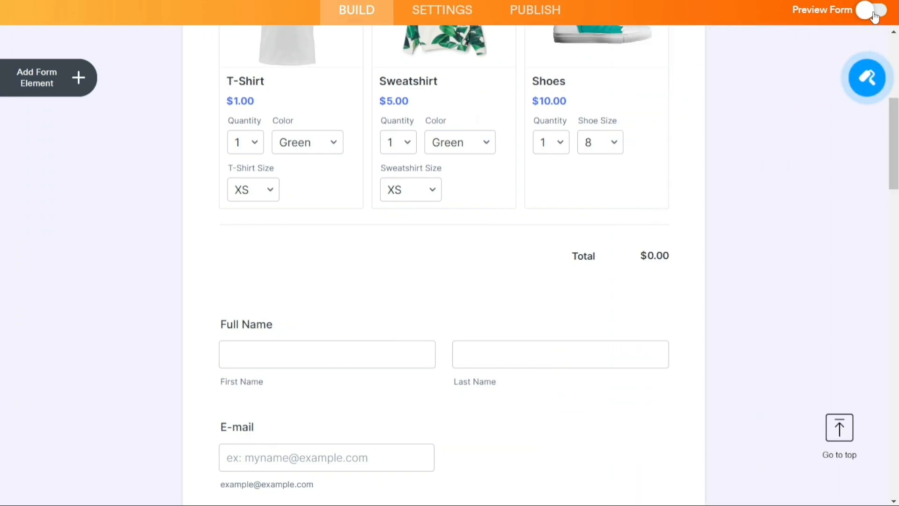
scroll(882, 65, "up", 7)
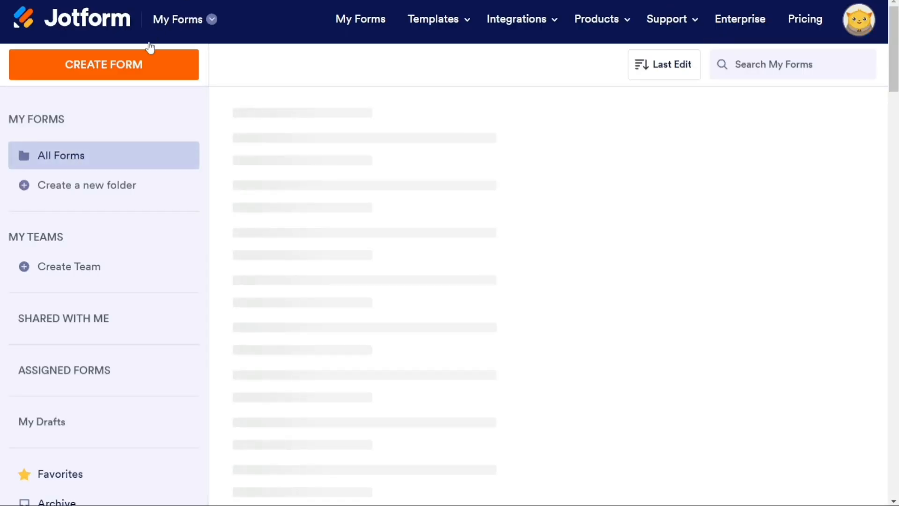
left_click(149, 65)
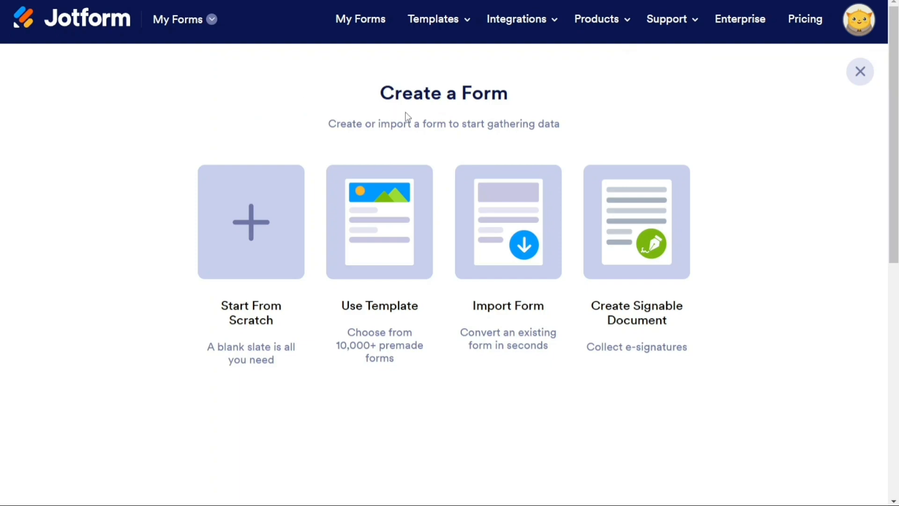
left_click(509, 218)
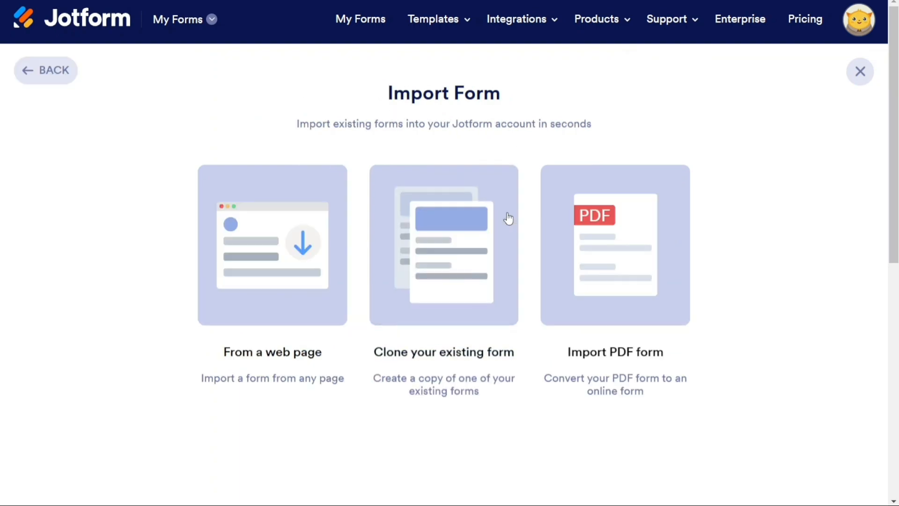
left_click(254, 270)
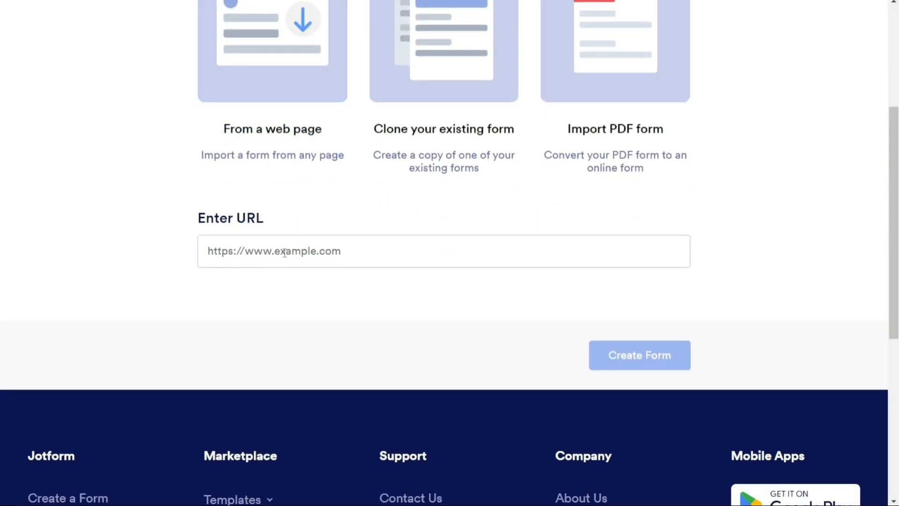
left_click(459, 57)
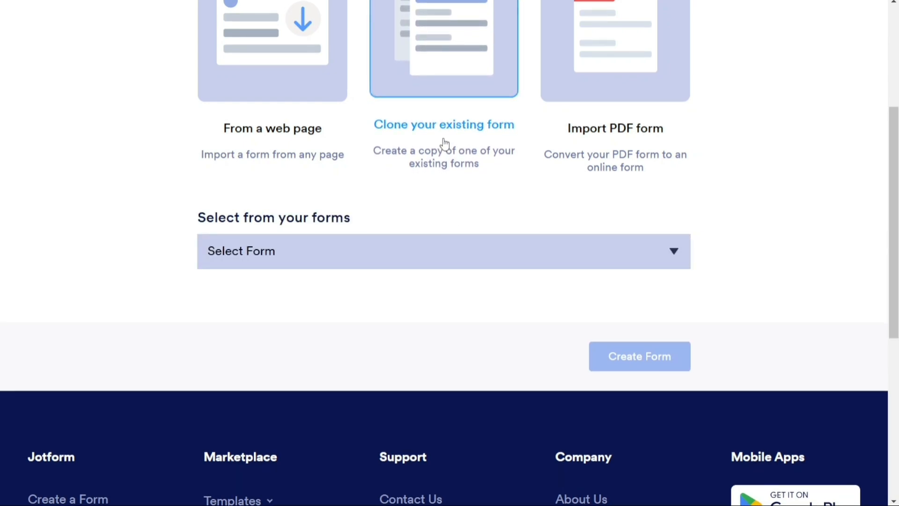
left_click(463, 248)
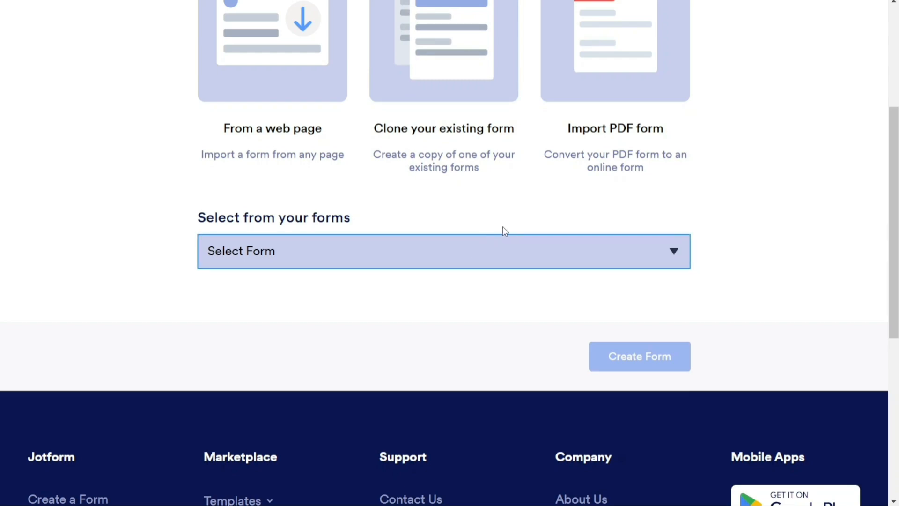
left_click(534, 214)
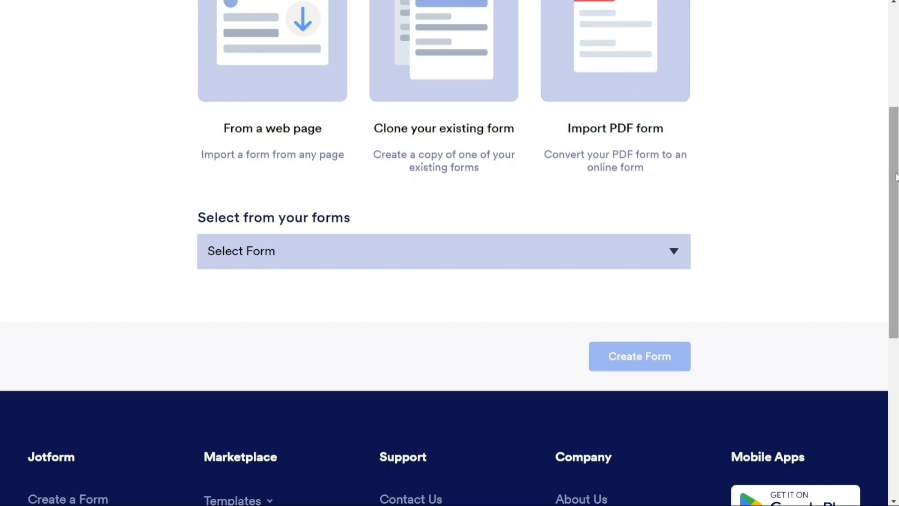
left_click_drag(896, 177, 877, 90)
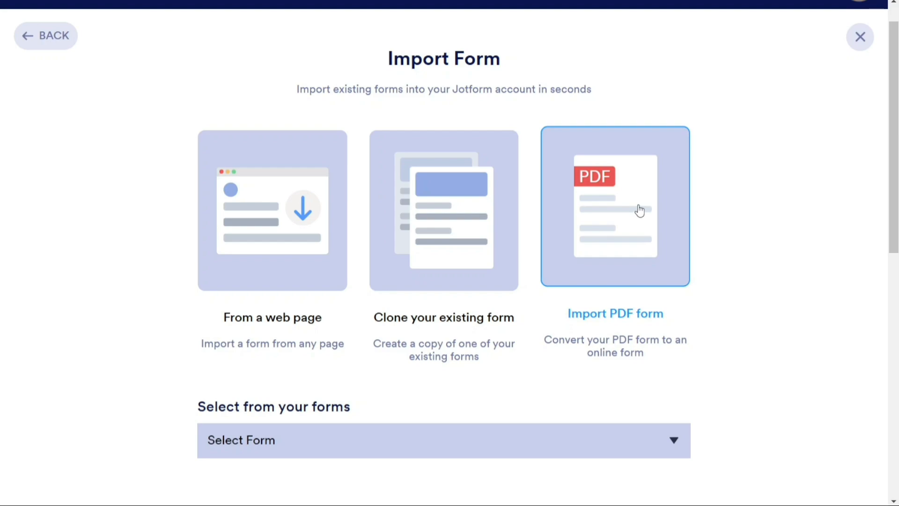
left_click_drag(893, 147, 892, 131)
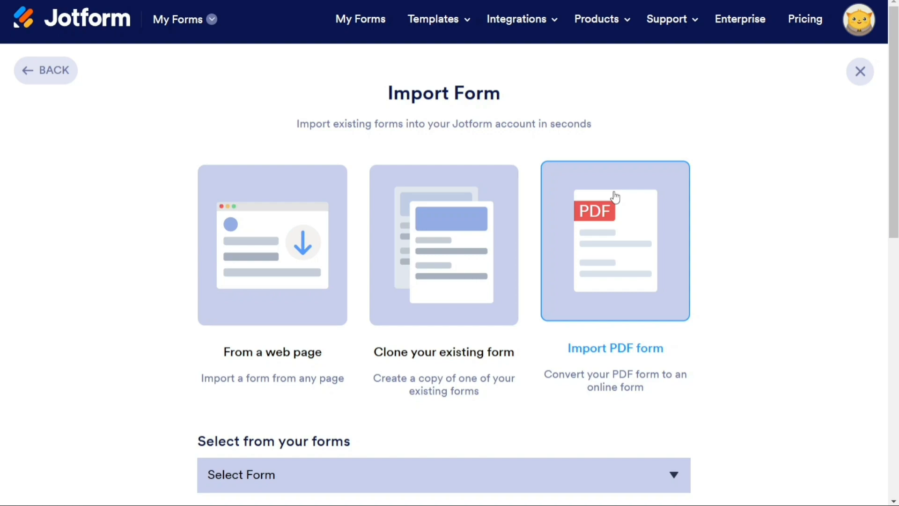
left_click(66, 77)
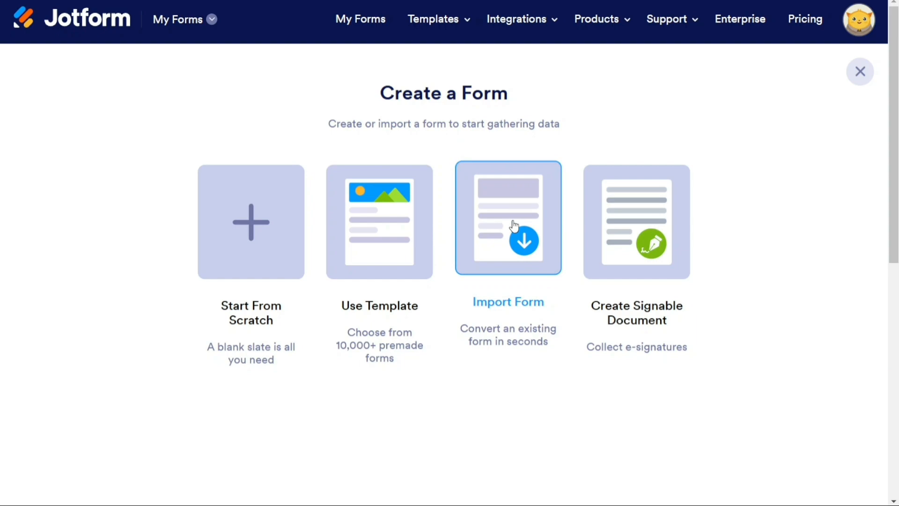
left_click(635, 229)
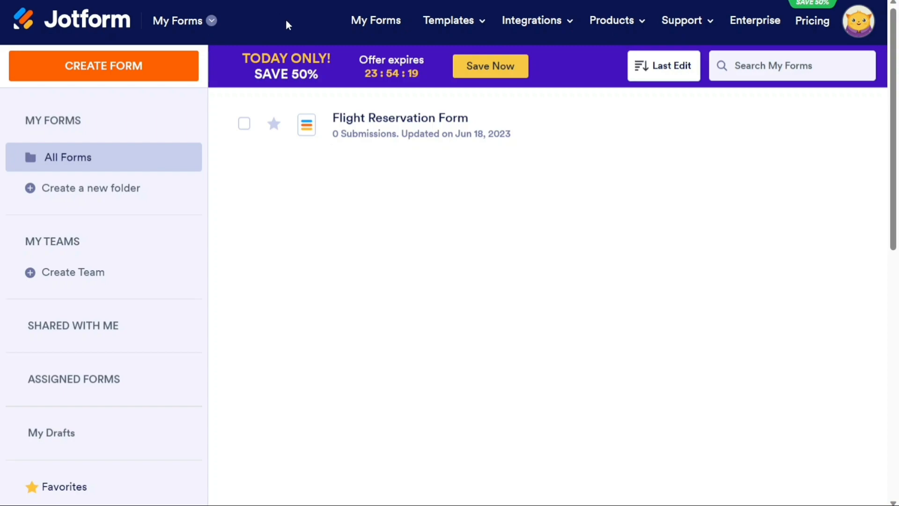
Switch from My Forms to My Sign Documents and dismiss the 'Help us understand your needs' popup.
left_click(215, 22)
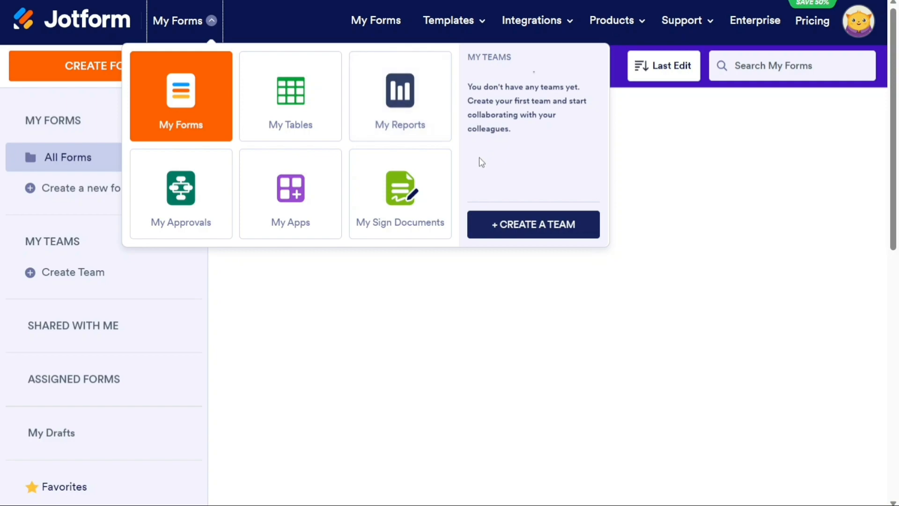
left_click(404, 219)
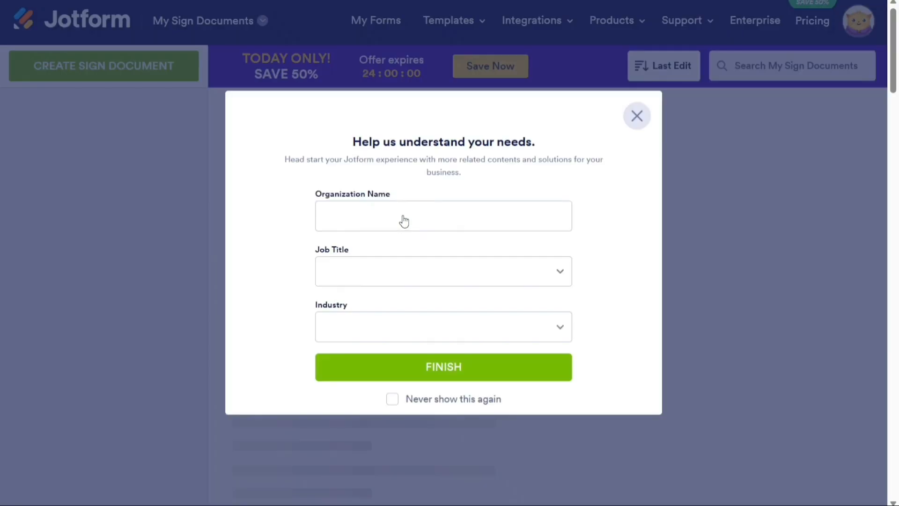
left_click(637, 115)
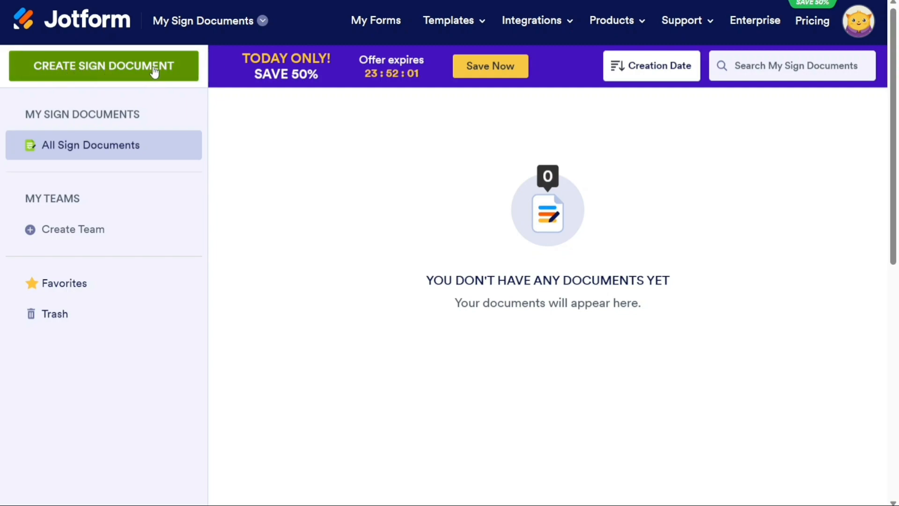
Upload Sign.pdf as a new sign document and convert it into a signable document.
left_click(101, 72)
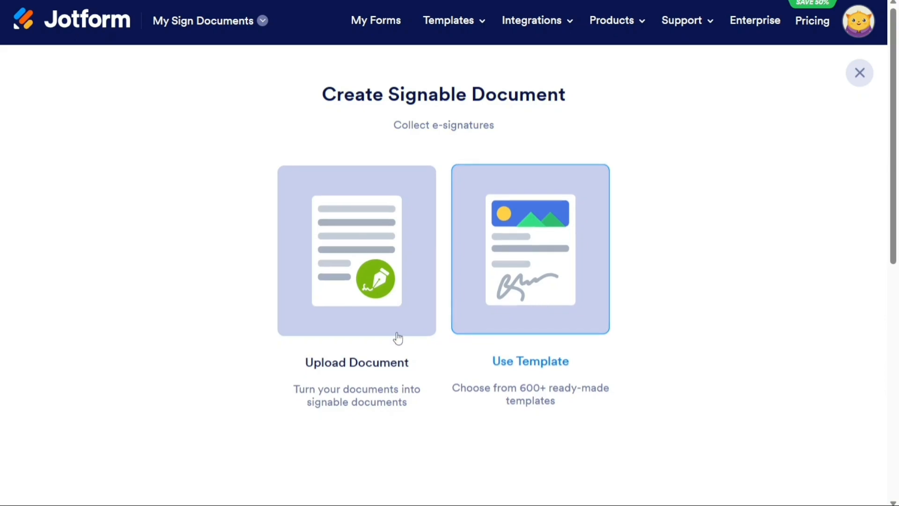
left_click(349, 272)
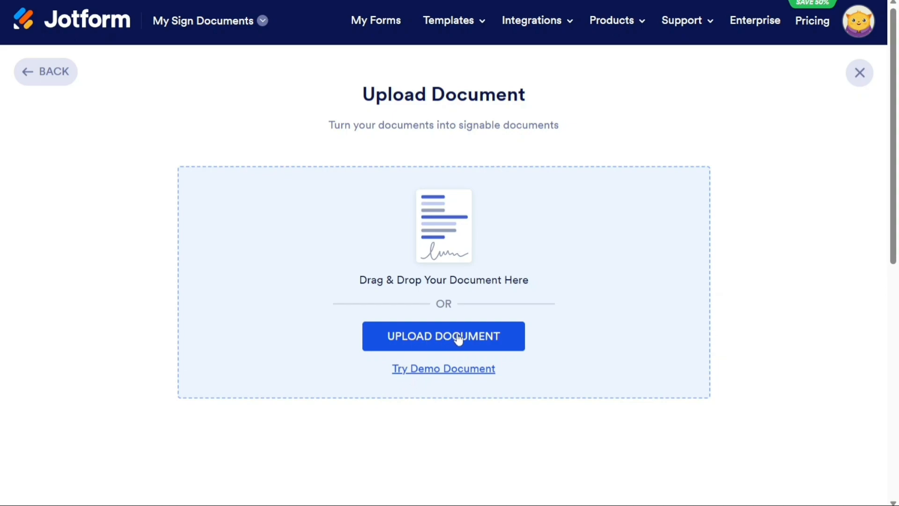
left_click(435, 340)
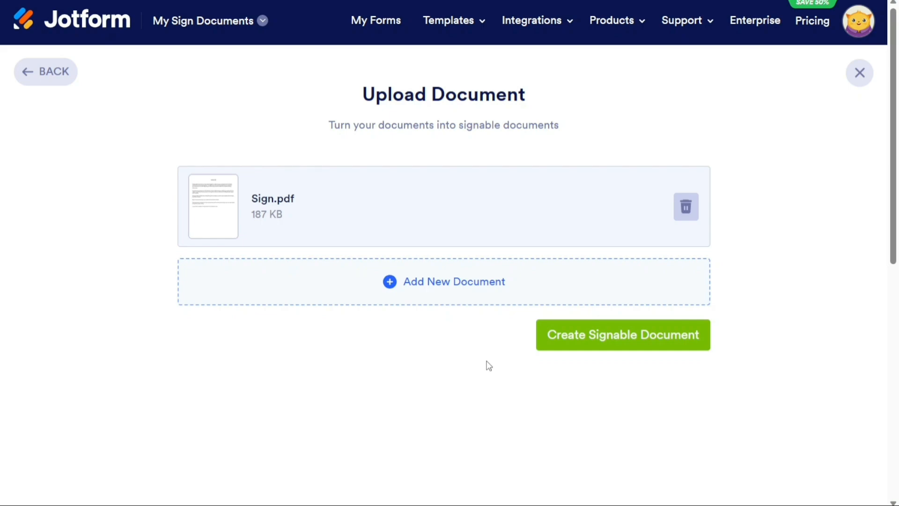
left_click(652, 338)
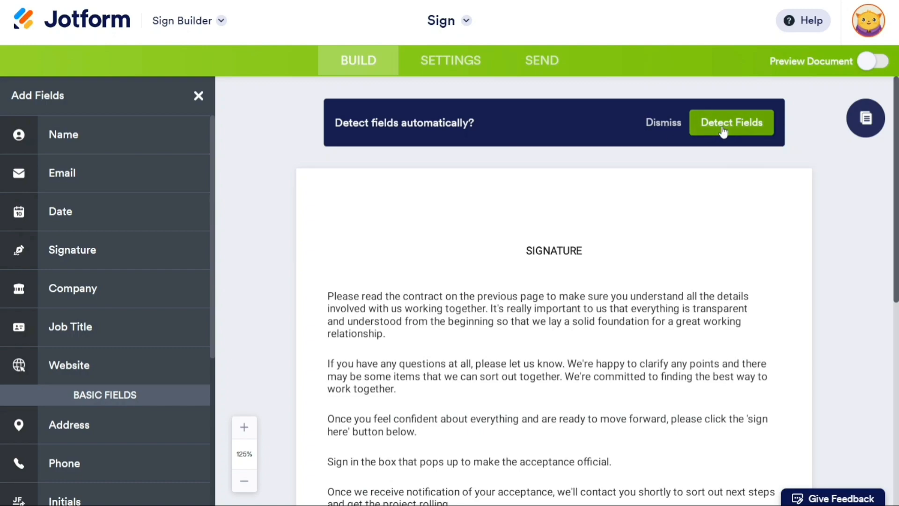
Decline automatic field detection and scroll the Sign page down to its closing text.
mouse_move(896, 184)
left_mouse_down()
mouse_move(888, 313)
mouse_move(874, 192)
mouse_move(871, 255)
mouse_move(870, 192)
left_mouse_up()
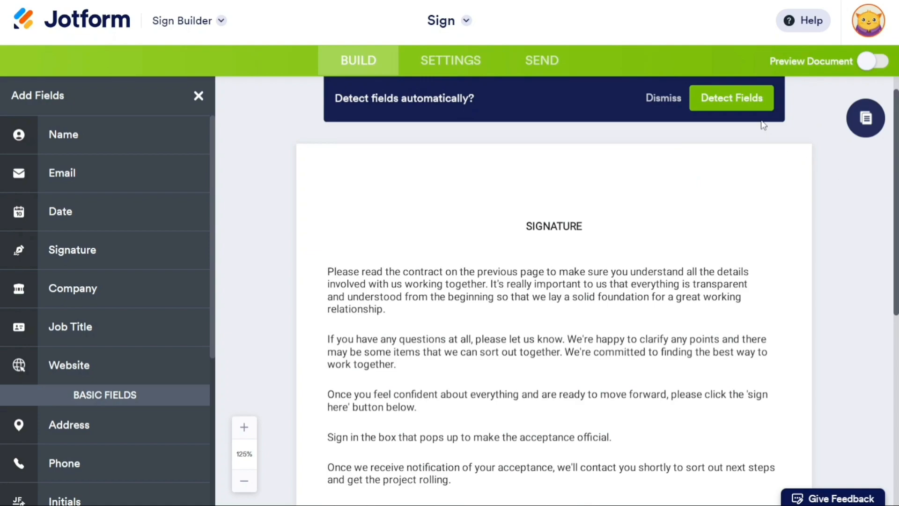
left_click(656, 99)
left_click_drag(894, 201, 892, 306)
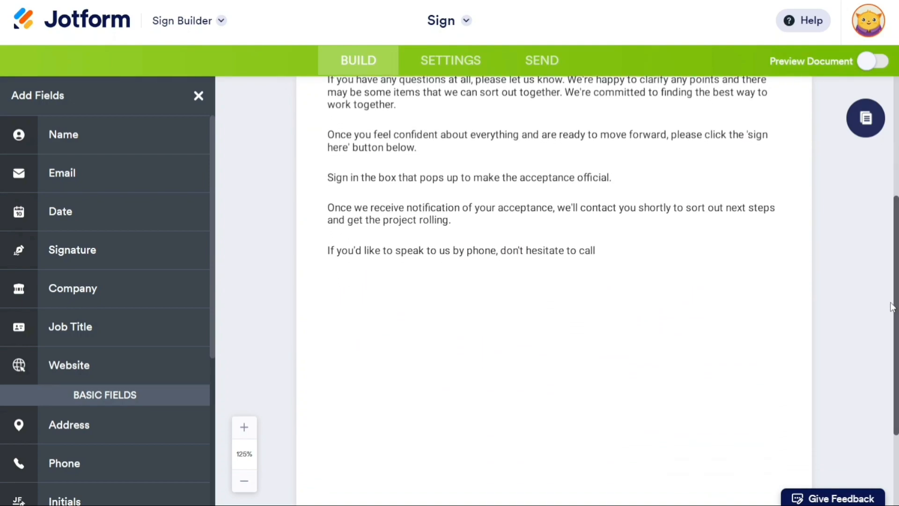
Place two signature fields below the closing text, assigning the right-hand one to Me.
mouse_move(122, 263)
left_mouse_down()
mouse_move(353, 310)
mouse_move(354, 360)
left_mouse_up()
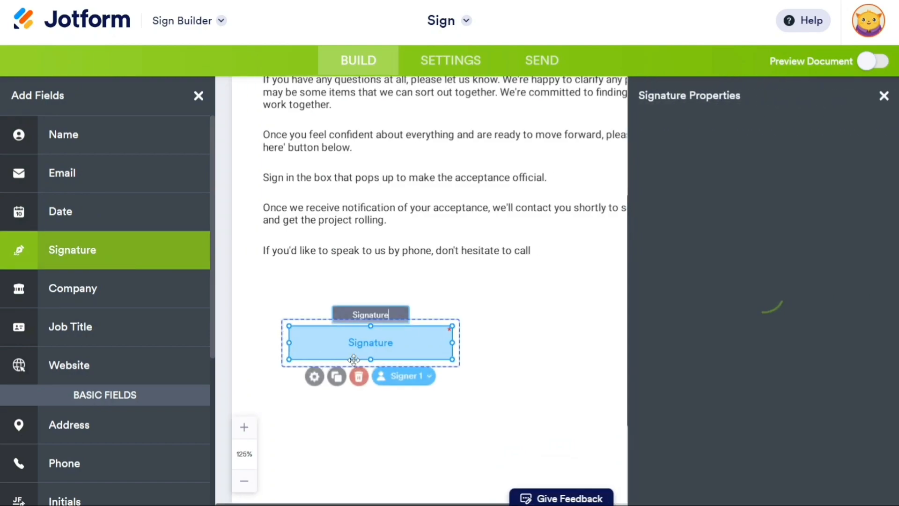
left_click(882, 95)
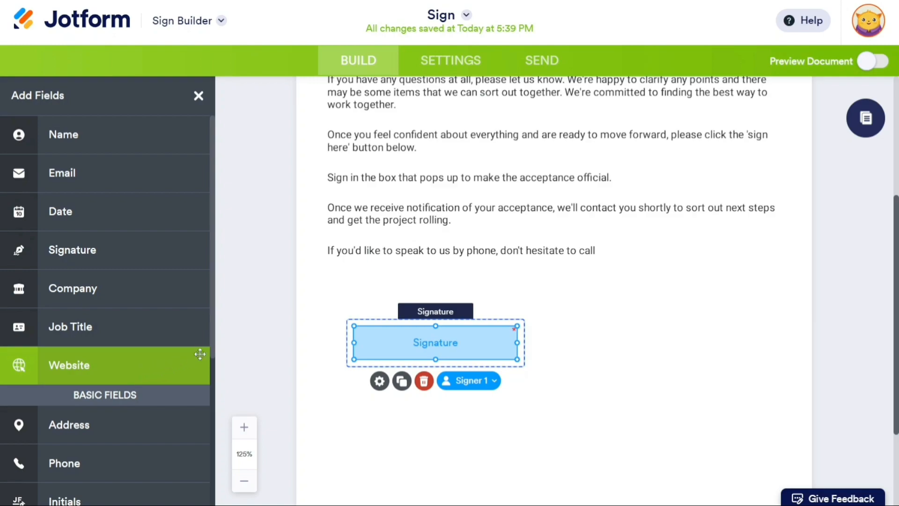
left_click_drag(213, 349, 206, 315)
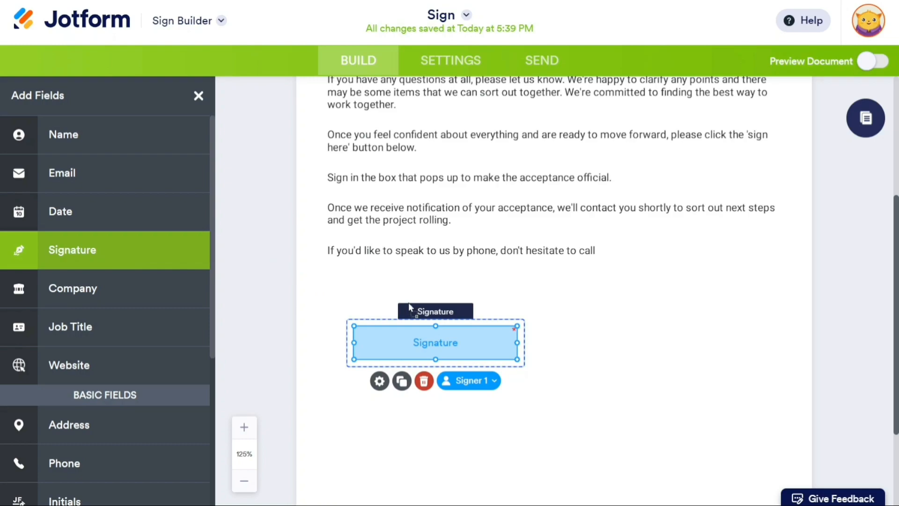
mouse_move(569, 360)
left_mouse_down()
mouse_move(628, 363)
mouse_move(593, 351)
left_mouse_up()
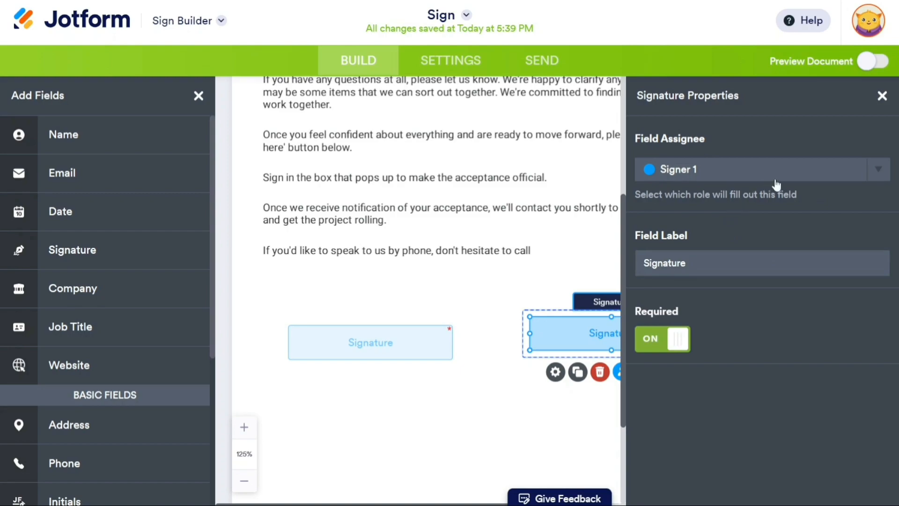
left_click(799, 177)
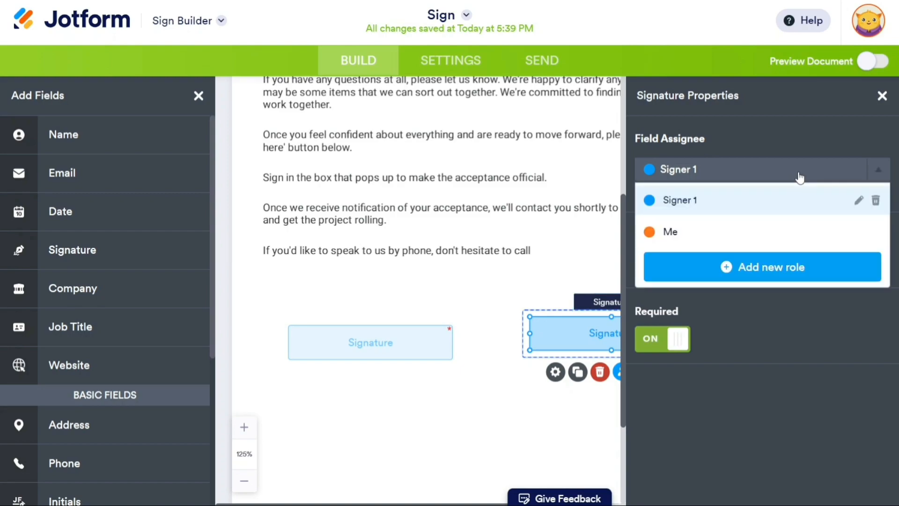
left_click(740, 232)
left_click(759, 128)
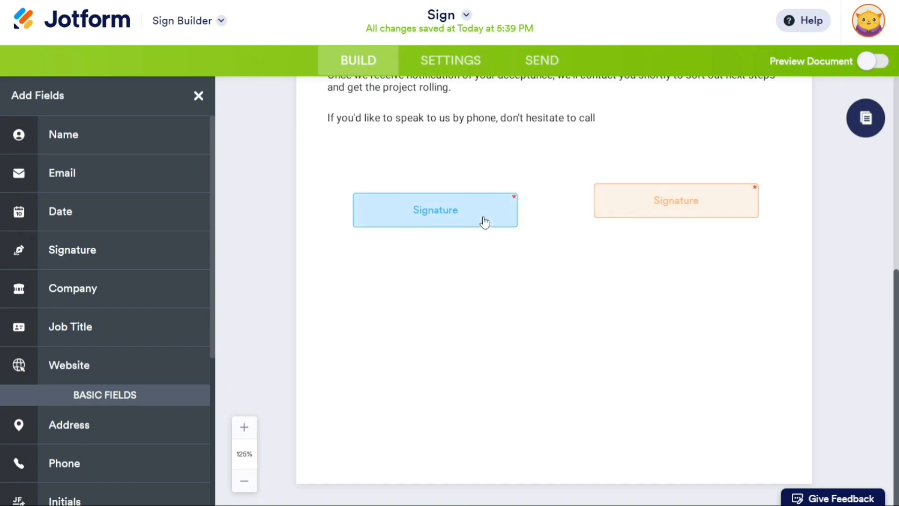
Confirm the left signature field belongs to Signer 1, then go to the document settings.
left_click(484, 222)
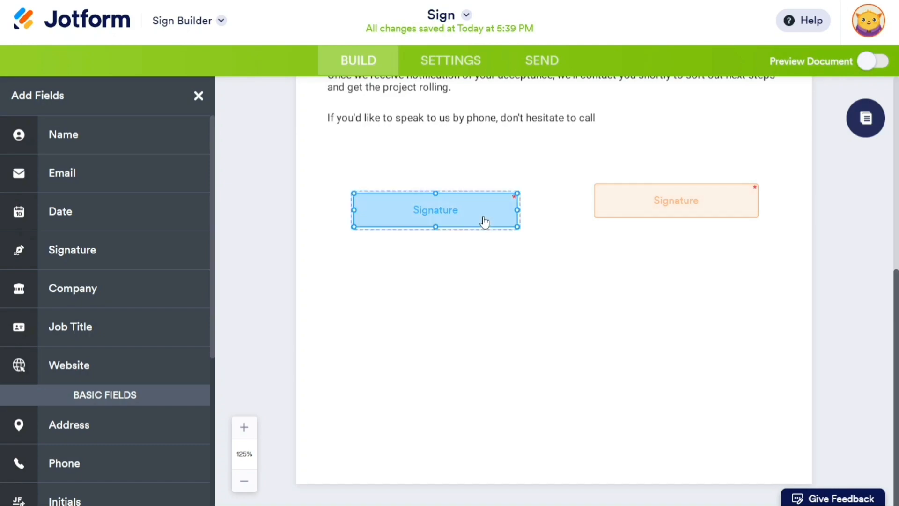
left_click(379, 248)
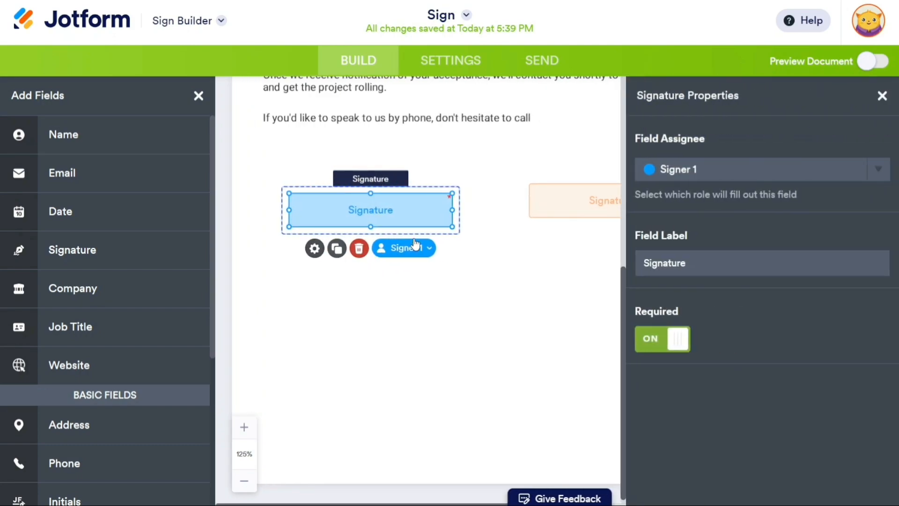
left_click(714, 177)
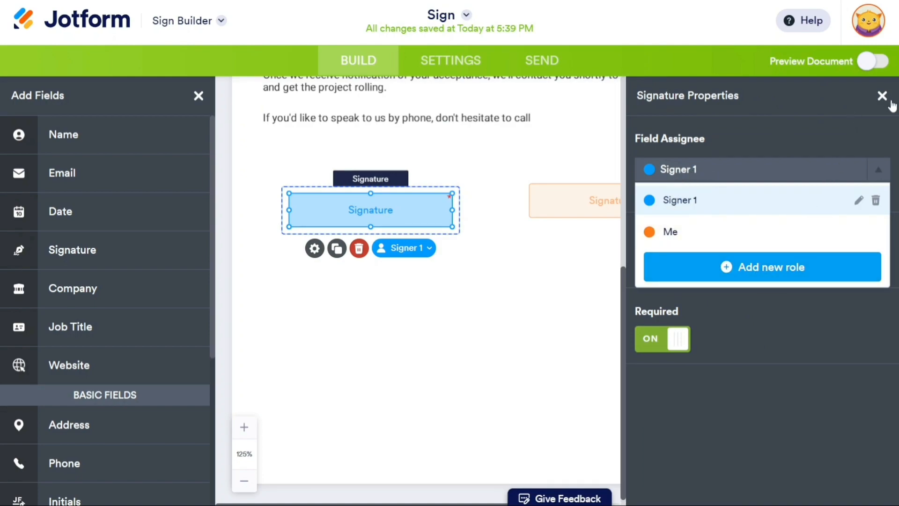
left_click(458, 70)
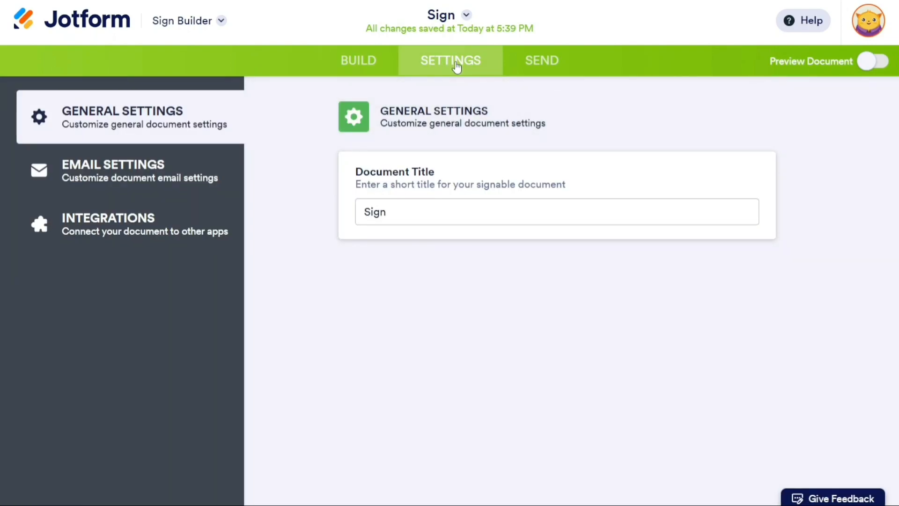
Leave the document title as Sign, review the integrations, and move on to sending.
left_click(404, 218)
key("ctrl+a")
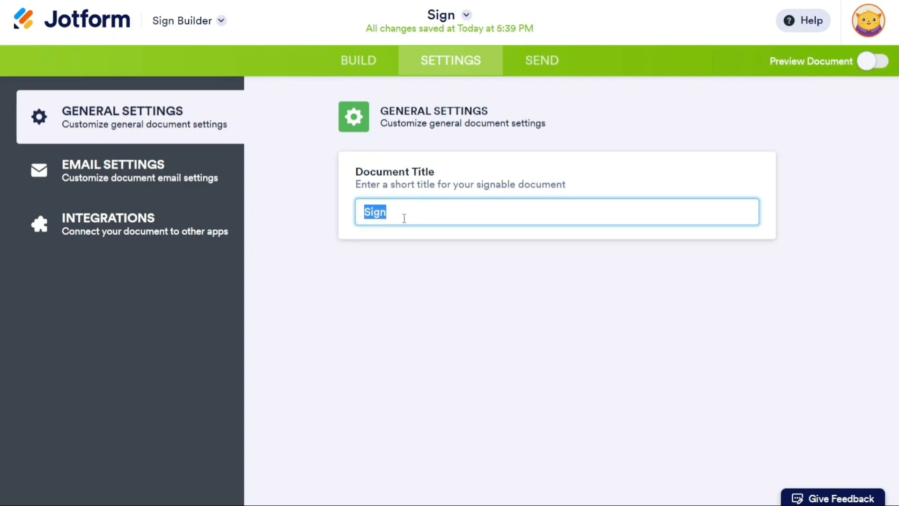
left_click(393, 283)
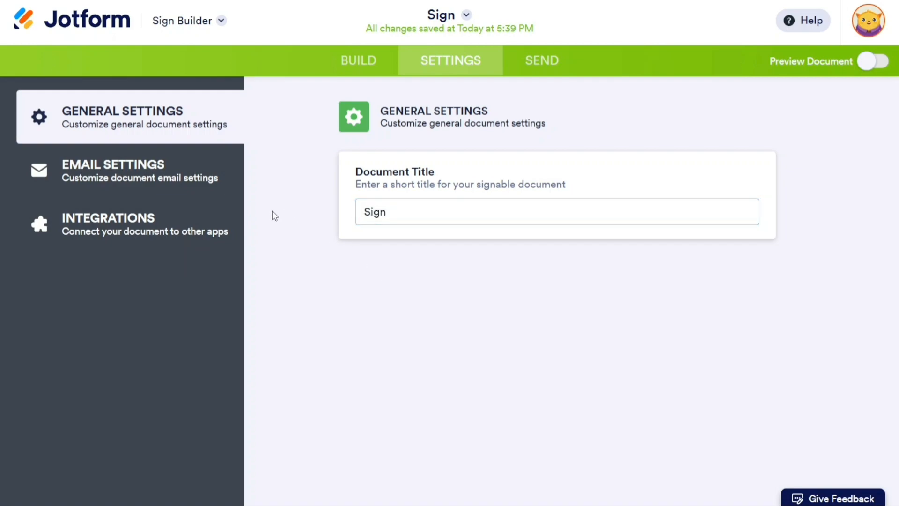
left_click(156, 227)
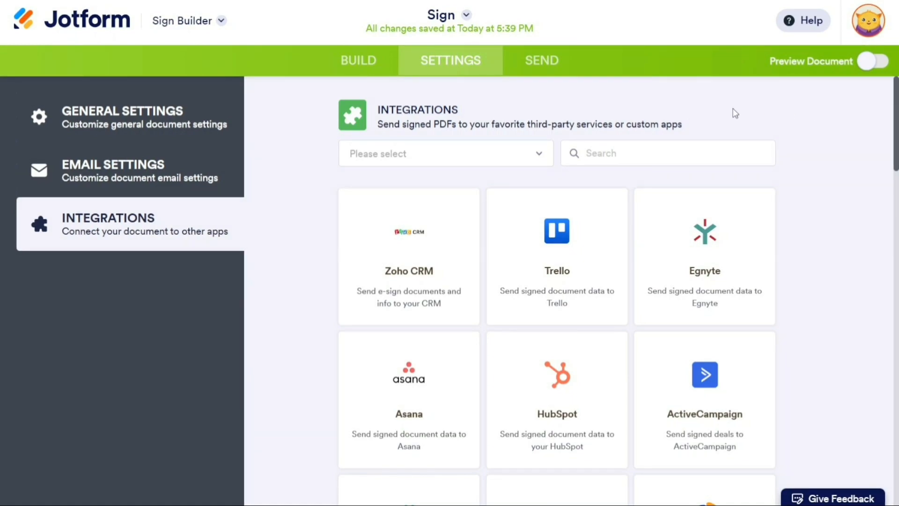
left_click(546, 62)
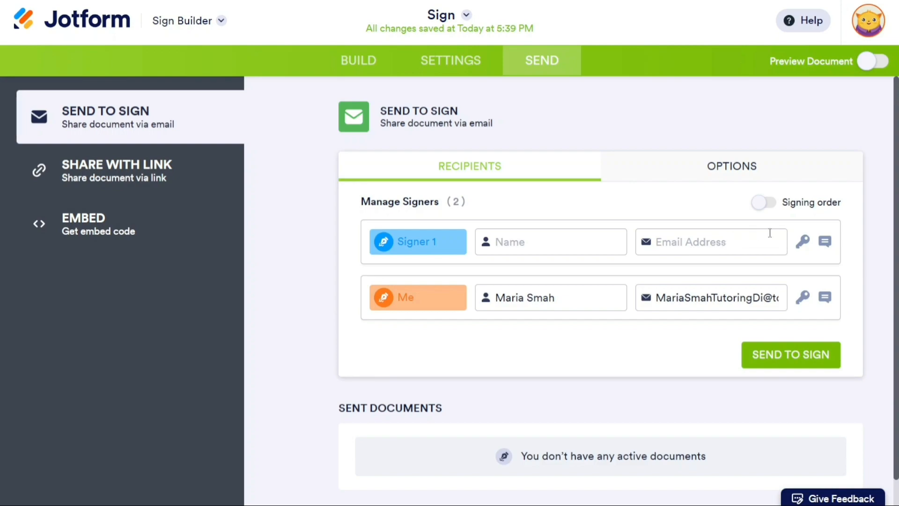
Try an access code and a custom message for Signer 1, then remove both.
left_click(804, 242)
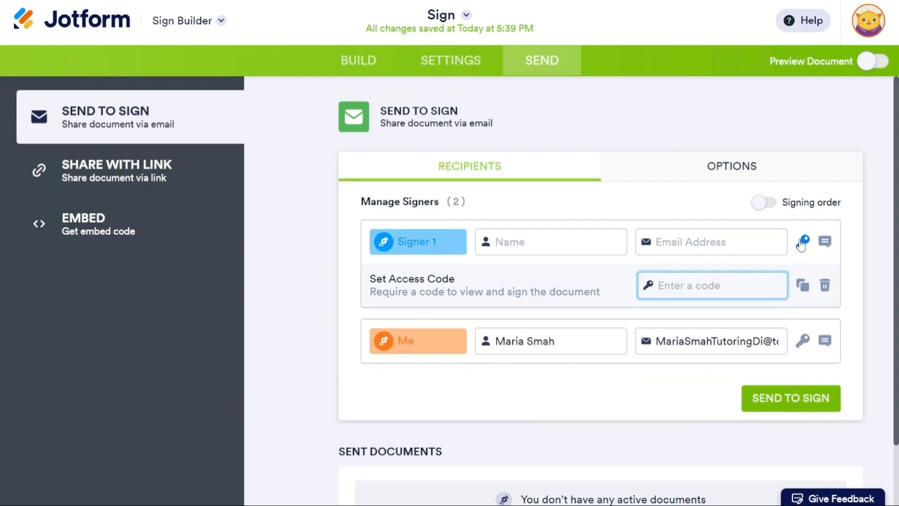
left_click(826, 242)
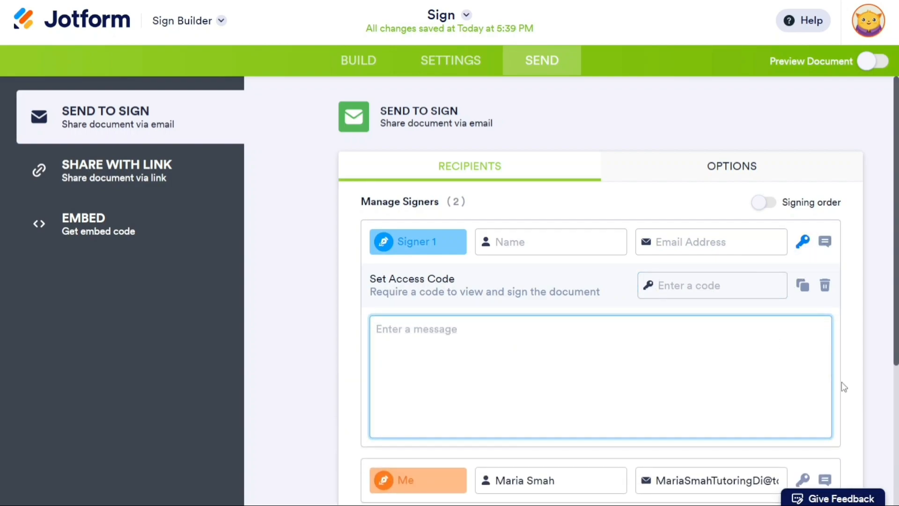
left_click(824, 293)
left_click(824, 243)
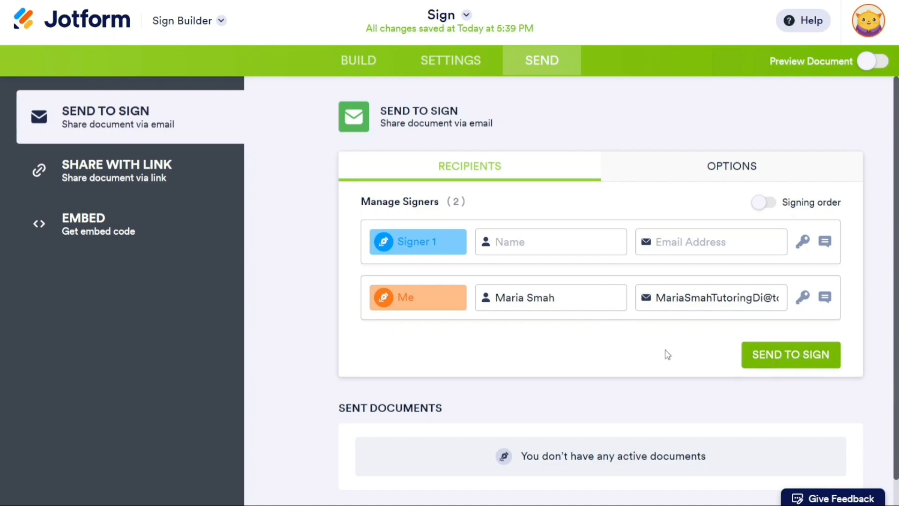
Review the sending options, then switch to sharing the document by link.
left_click(692, 165)
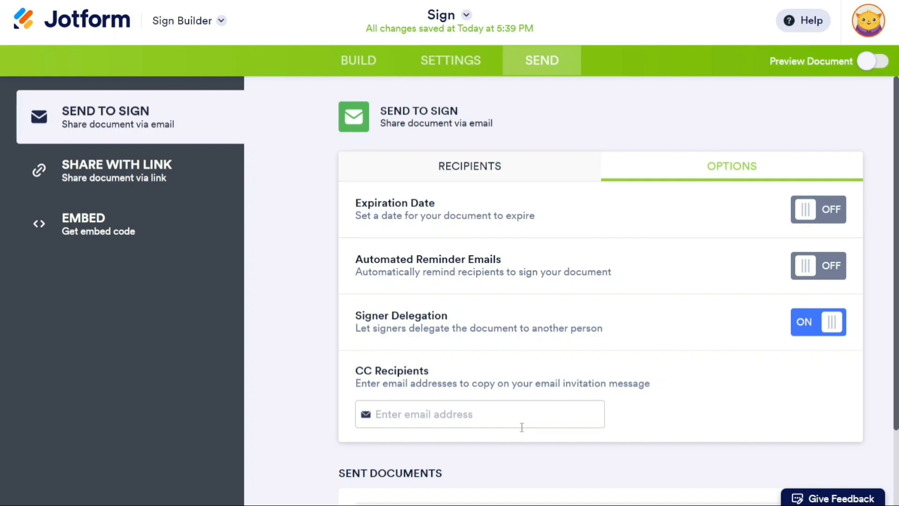
left_click(469, 173)
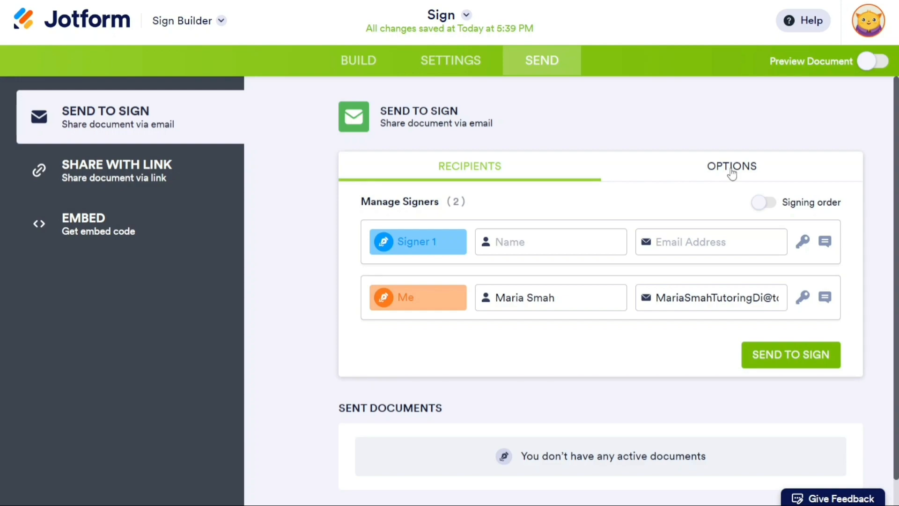
left_click(158, 178)
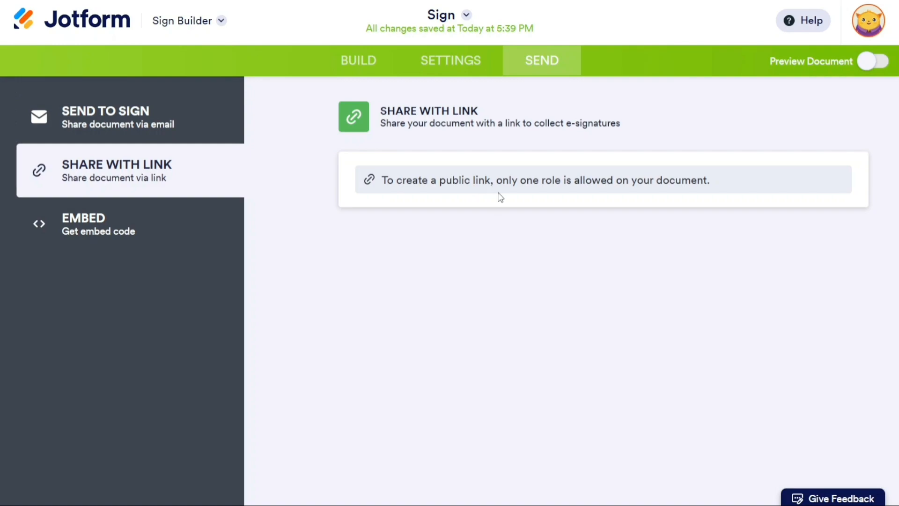
Delete the orange Me signature field from the Sign document.
left_click(354, 69)
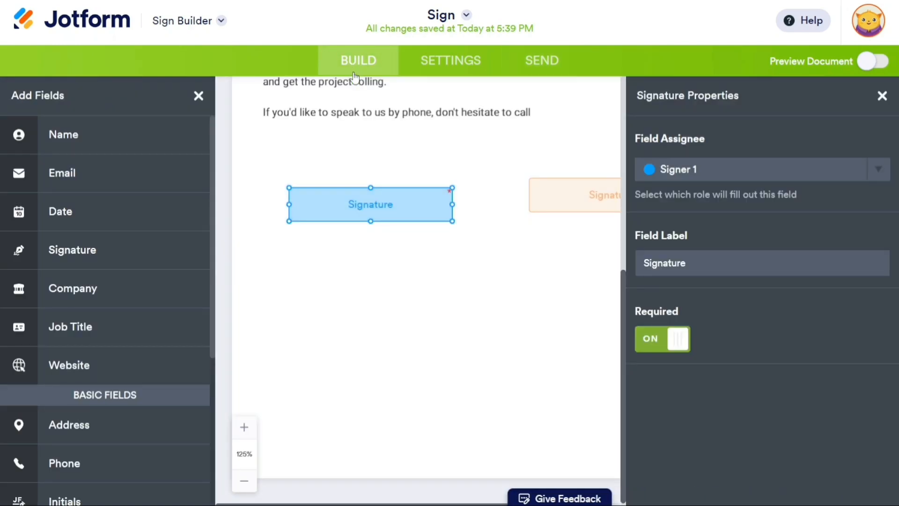
left_click(564, 202)
left_click(585, 235)
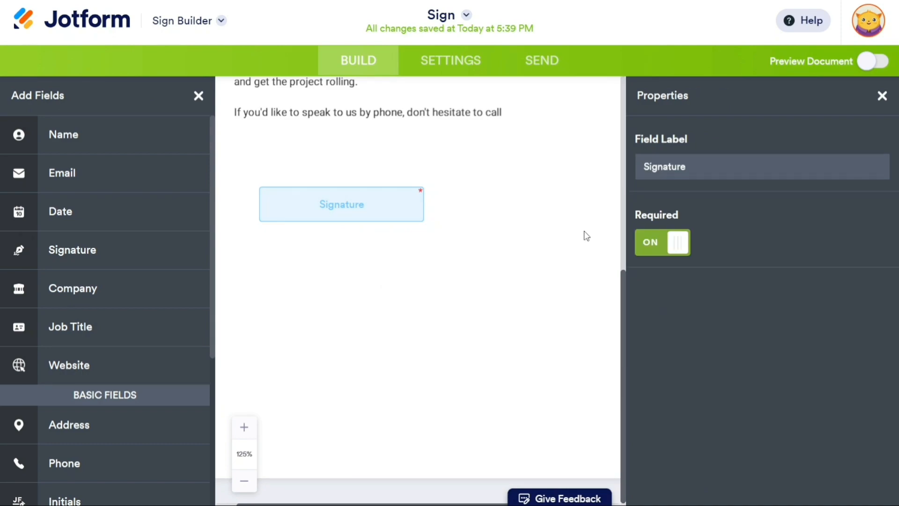
Create and copy a public signing link, then return to the document builder.
left_click(542, 62)
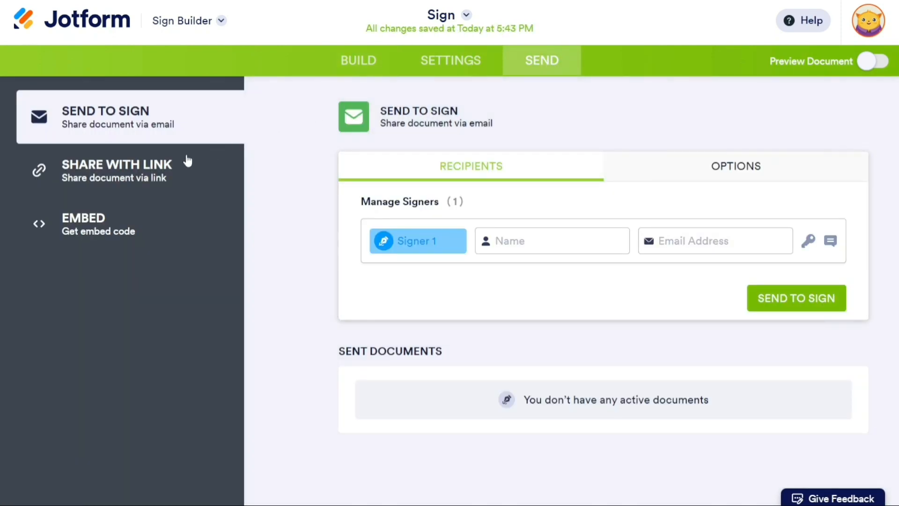
left_click(139, 181)
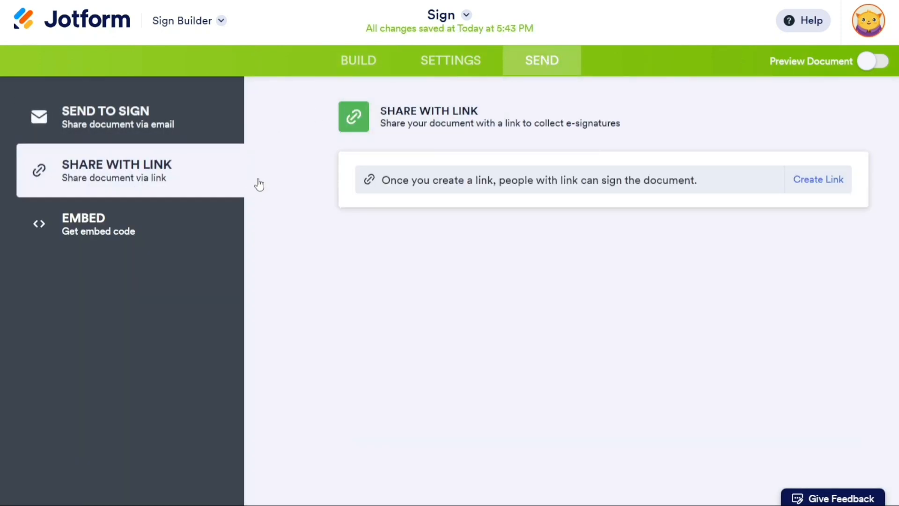
left_click(813, 183)
left_click(809, 185)
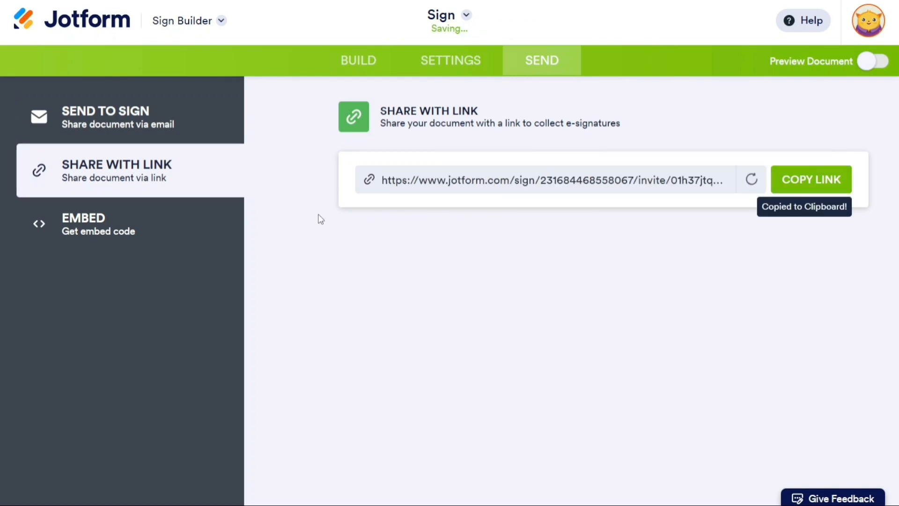
left_click(141, 226)
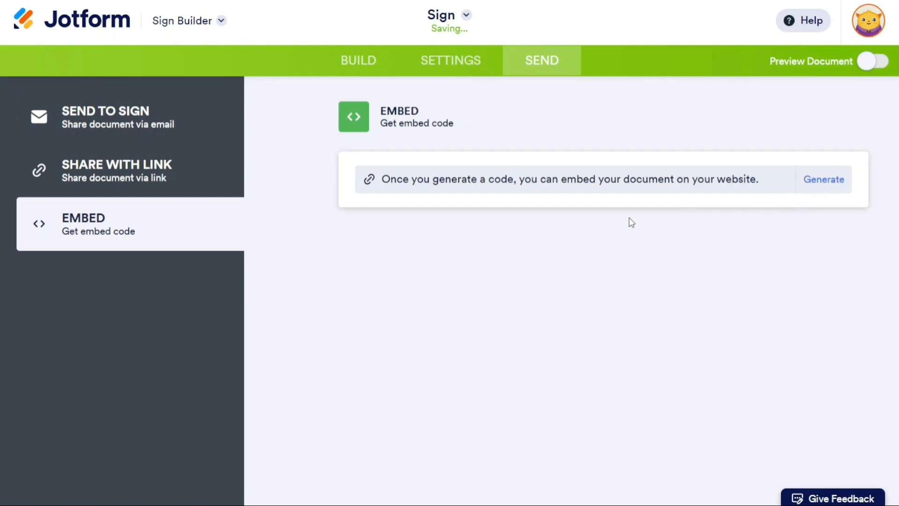
left_click(373, 66)
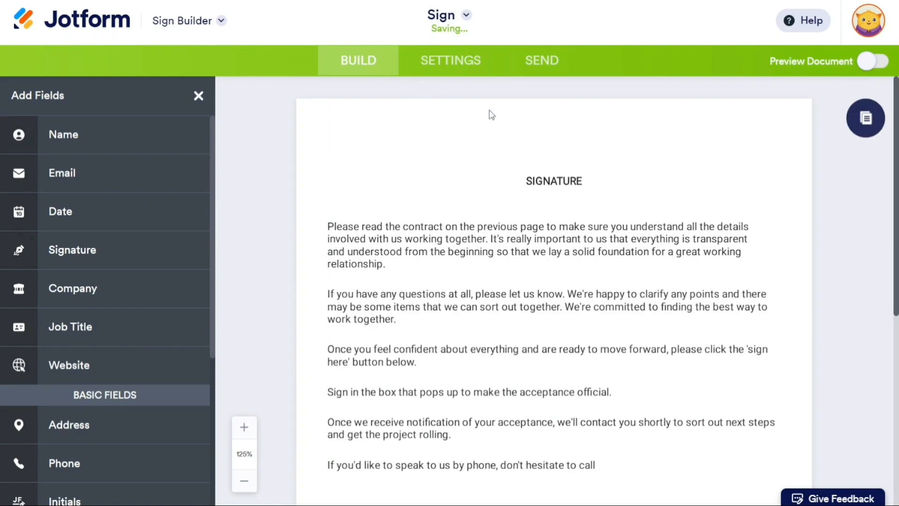
Place a Date field beside the SIGNATURE heading of the signing document.
left_click(545, 72)
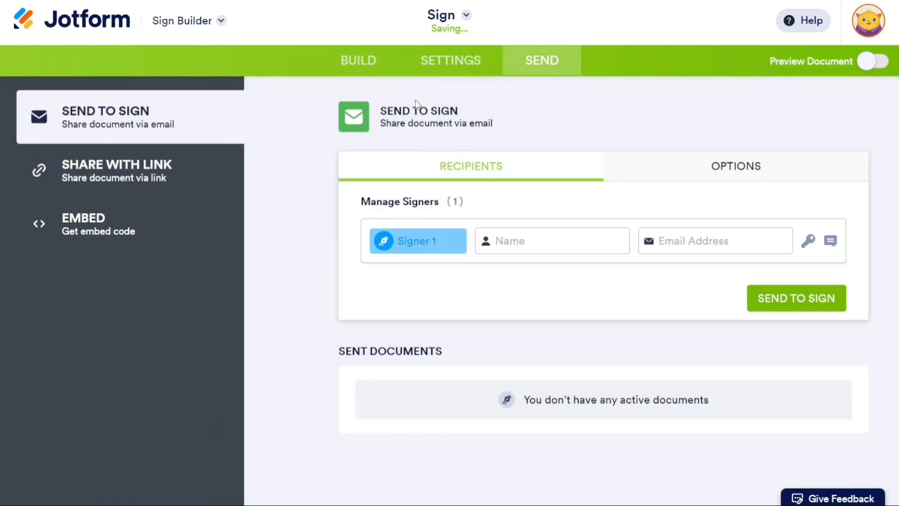
left_click(375, 71)
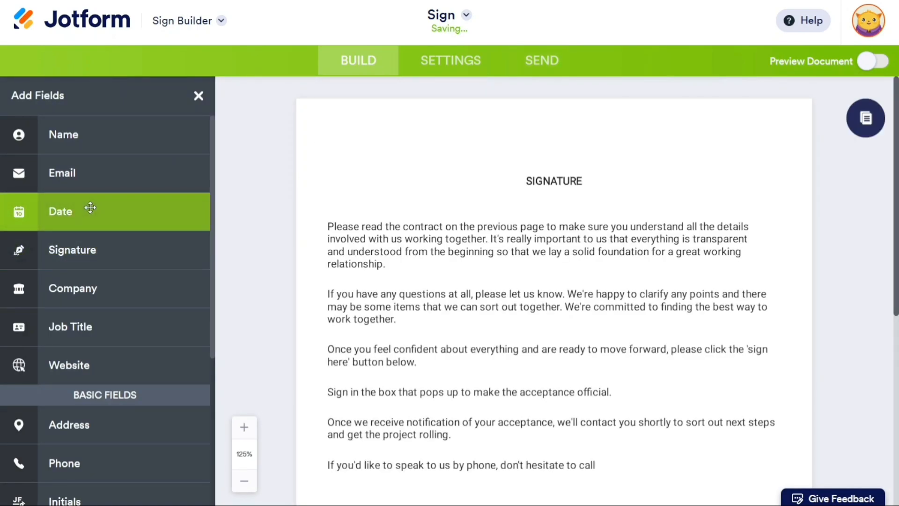
left_click_drag(90, 208, 355, 180)
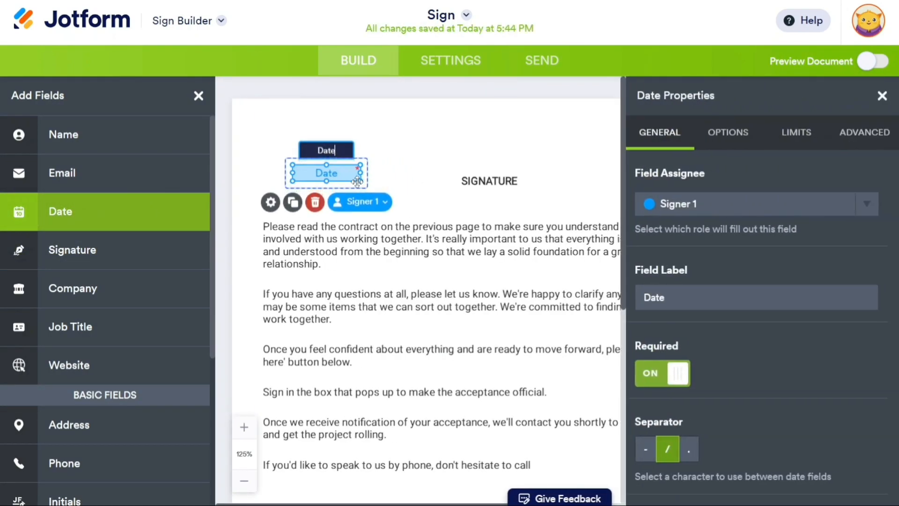
left_click(449, 180)
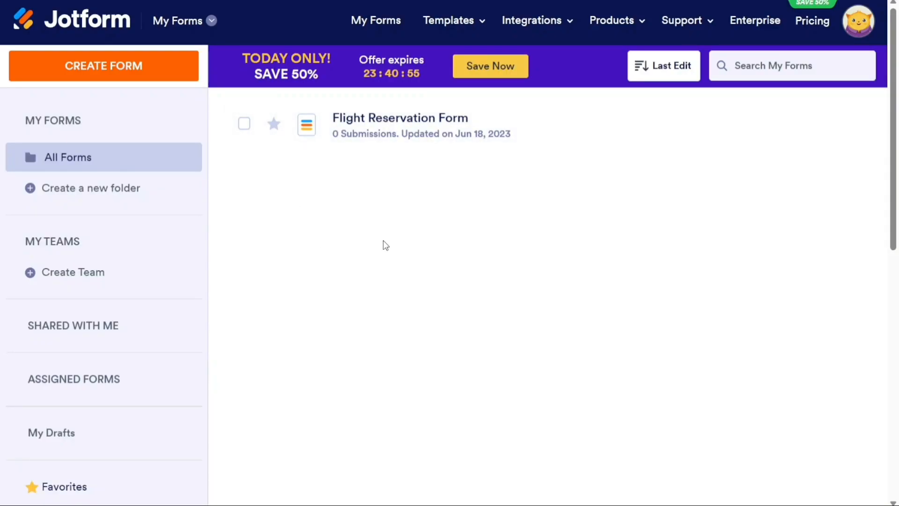
Switch to My Tables via the product switcher, which shows 0 tables.
mouse_move(627, 28)
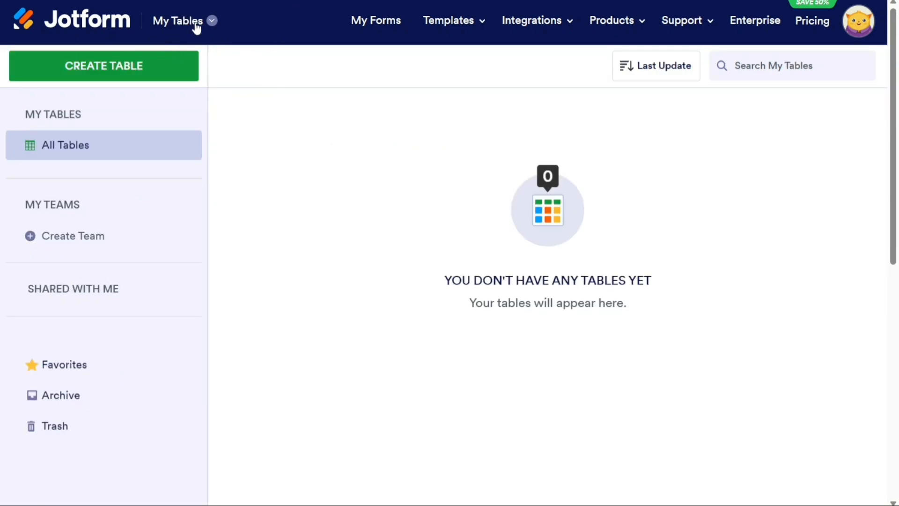
left_click(212, 21)
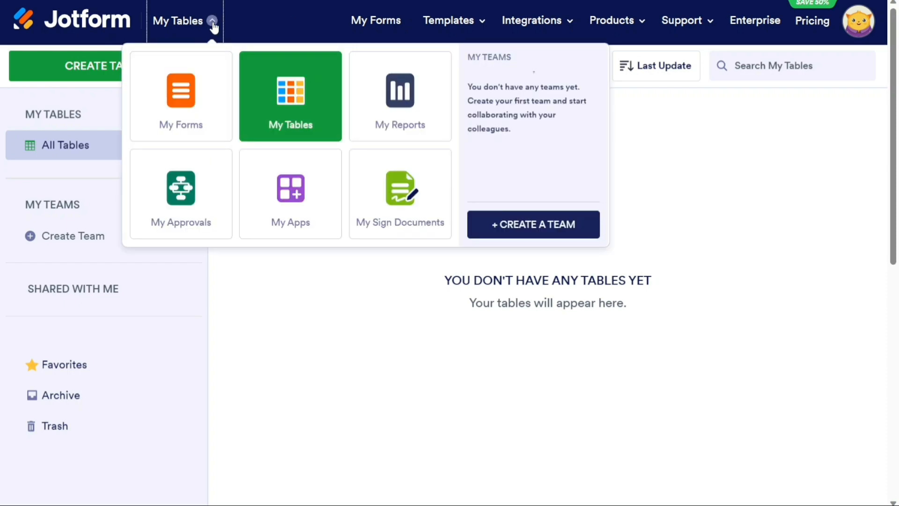
left_click(214, 21)
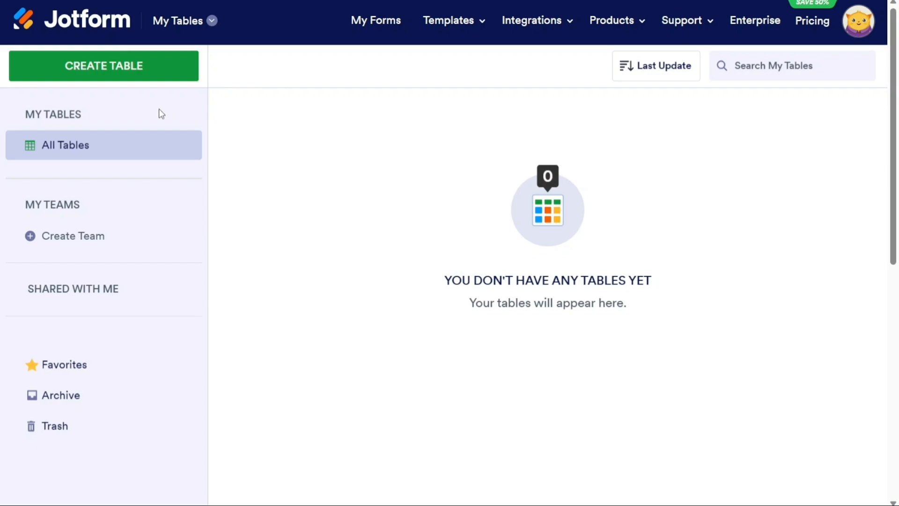
Preview the Import Data option, then create a blank table from scratch.
left_click(107, 74)
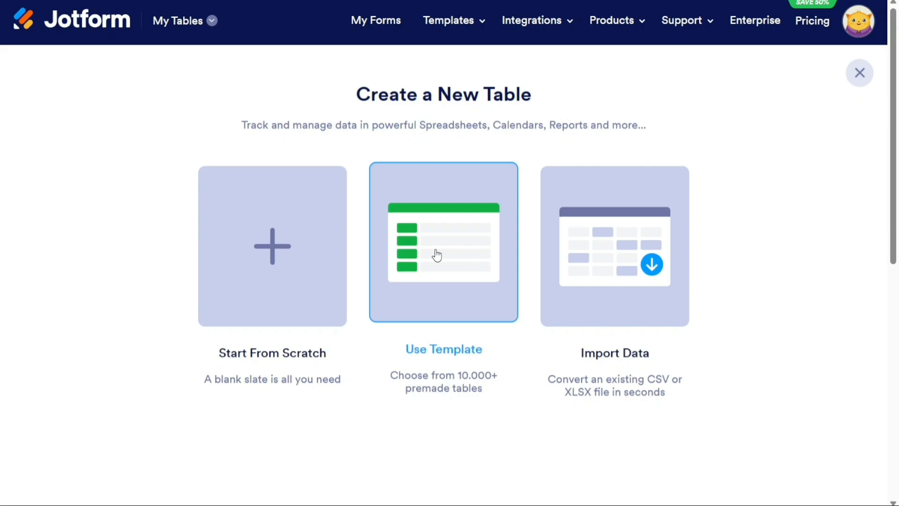
left_click(638, 269)
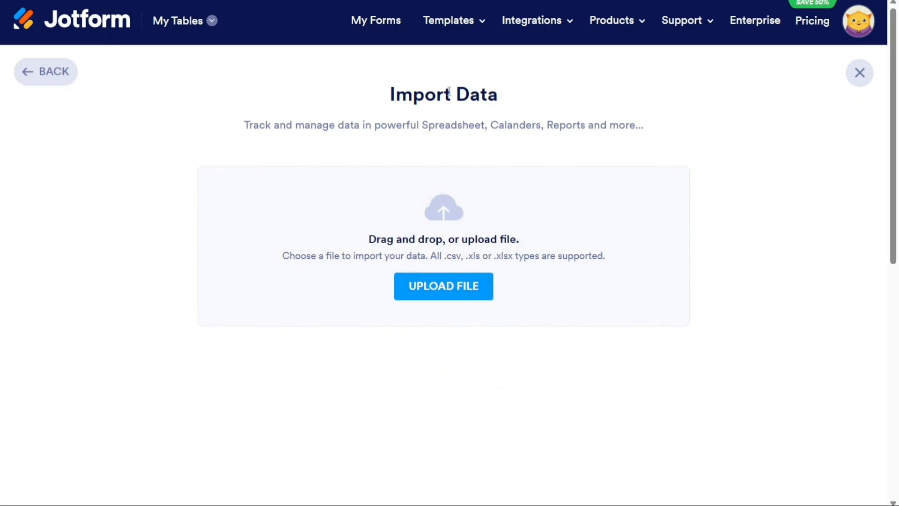
left_click(57, 78)
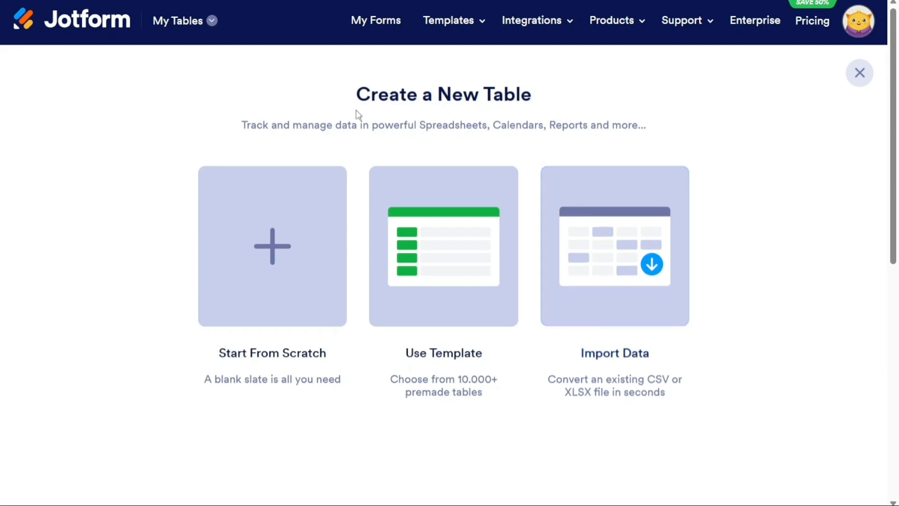
left_click(262, 265)
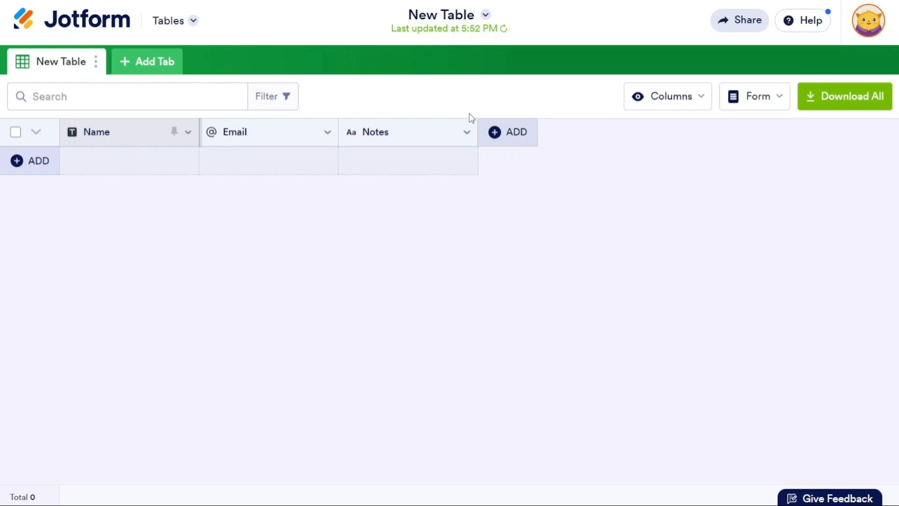
Review which columns are visible and add a first empty row to the table.
left_click(701, 104)
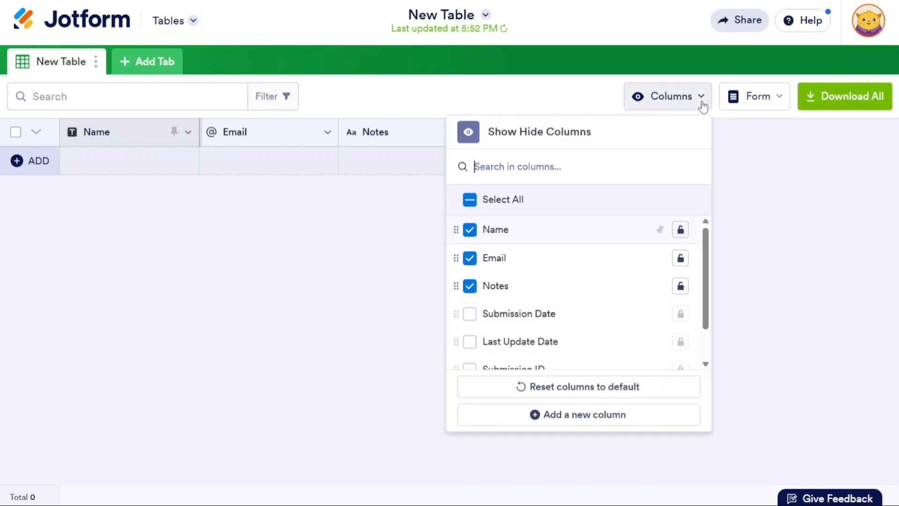
left_click_drag(705, 292, 717, 258)
left_click(759, 258)
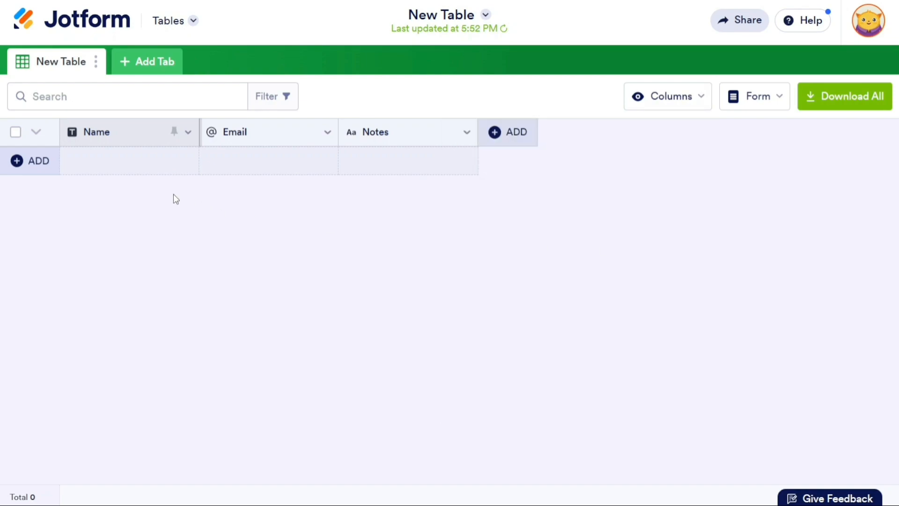
left_click(31, 162)
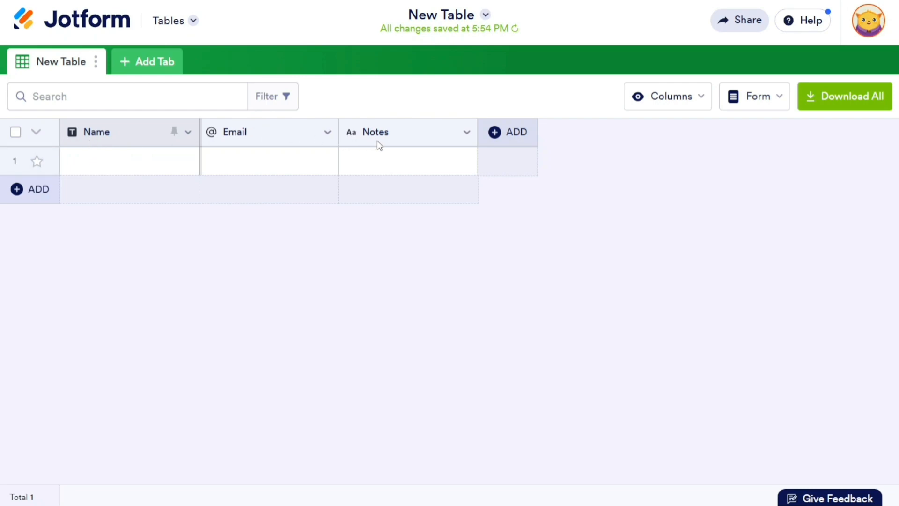
Fill row 1 with the contact's name, e-mail address and the note 'Note'.
left_click(85, 168)
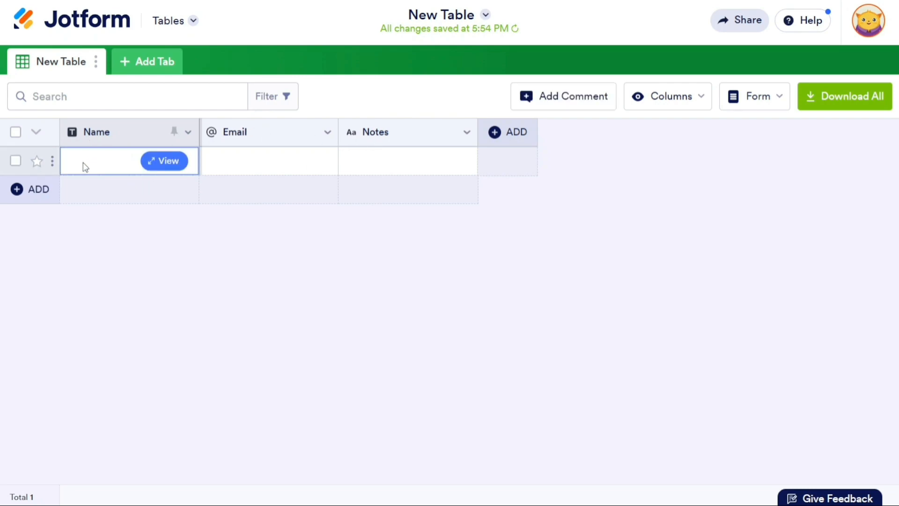
left_click(85, 168)
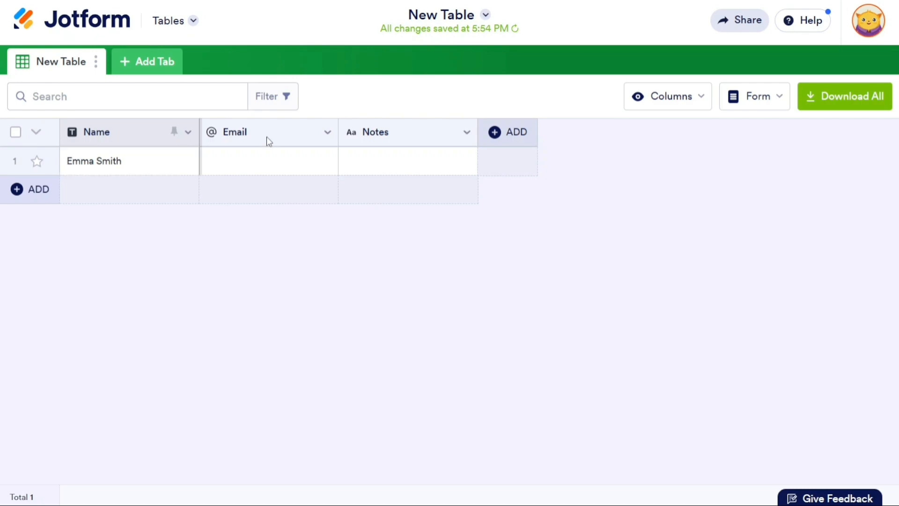
left_click(251, 166)
left_click(234, 162)
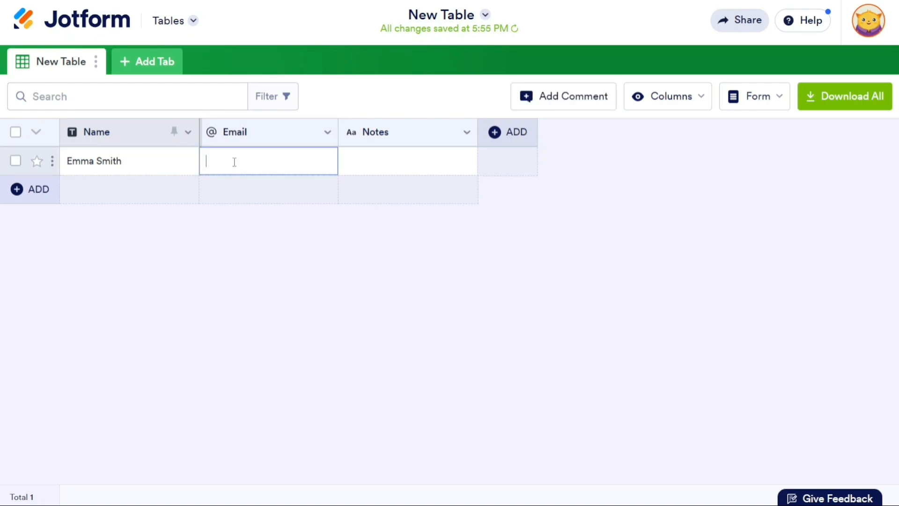
left_click(402, 161)
left_click(404, 162)
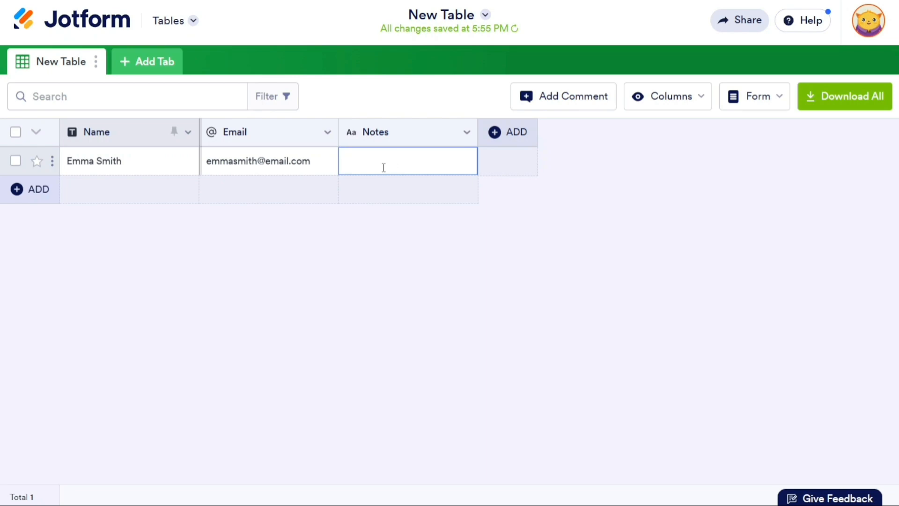
type("Note")
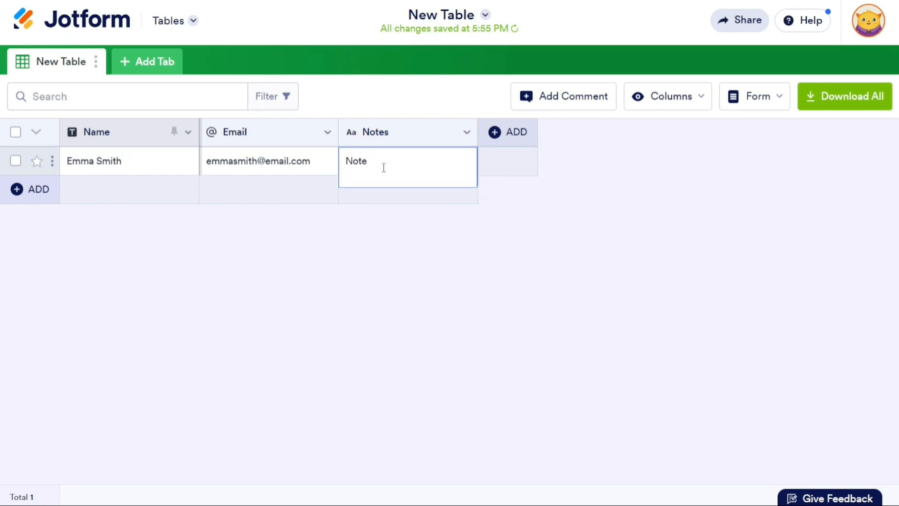
left_click(598, 251)
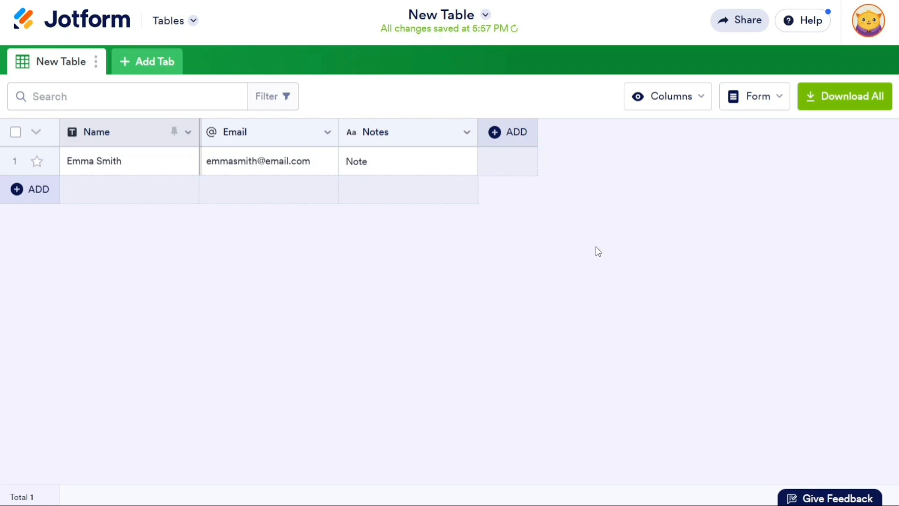
Add a new Long Text column from the Basic column types.
left_click(499, 138)
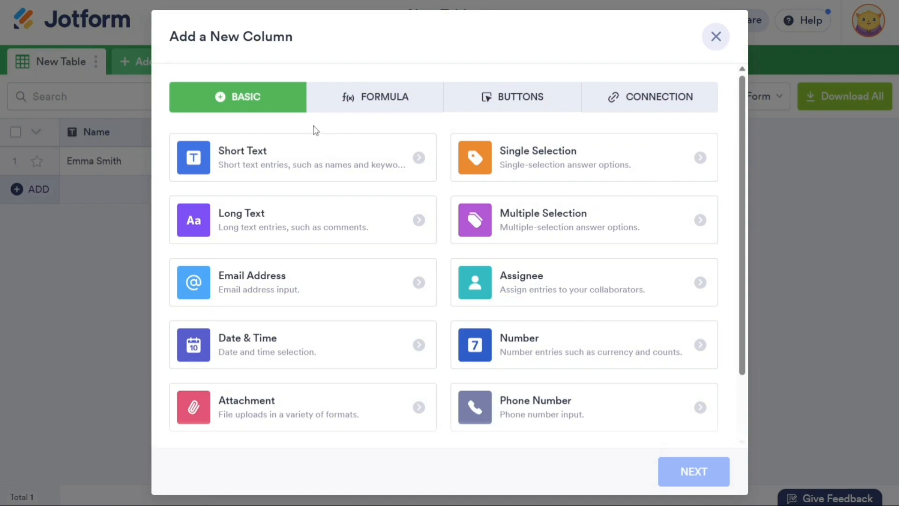
left_click(353, 106)
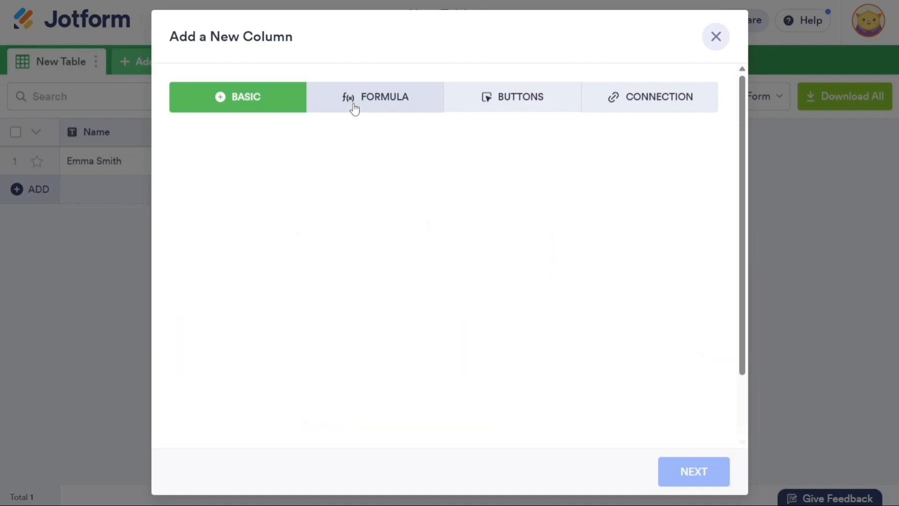
left_click(506, 107)
left_click(627, 99)
left_click(253, 98)
left_click(285, 230)
left_click(691, 476)
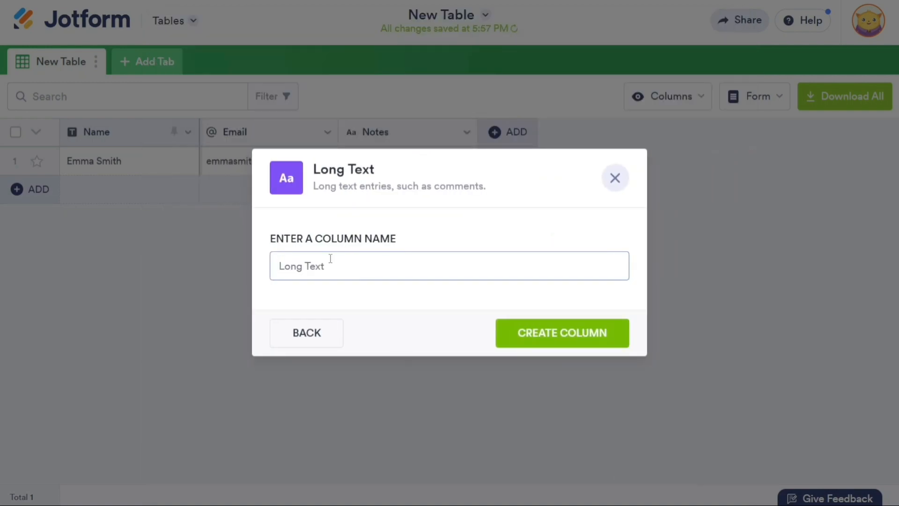
left_click(563, 339)
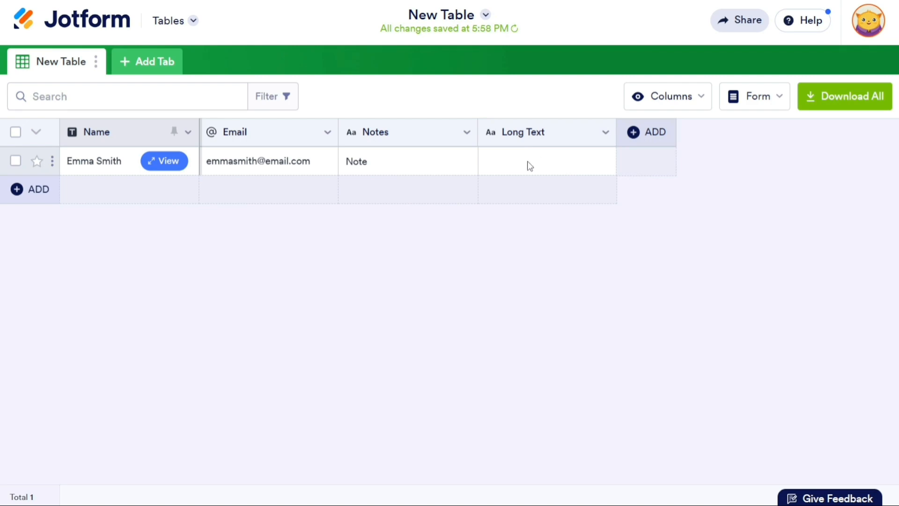
Enter 'Text' in the first row's Long Text cell.
left_click(529, 165)
left_click(513, 163)
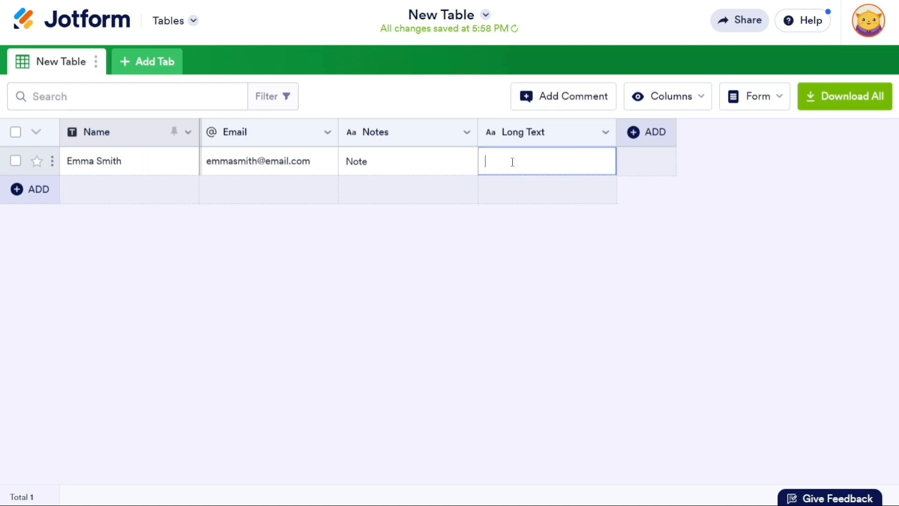
type("Text")
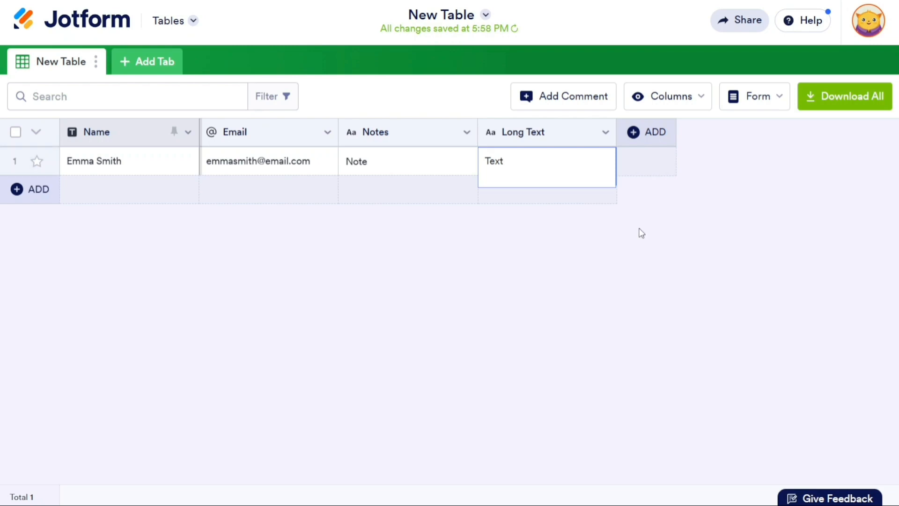
left_click(747, 290)
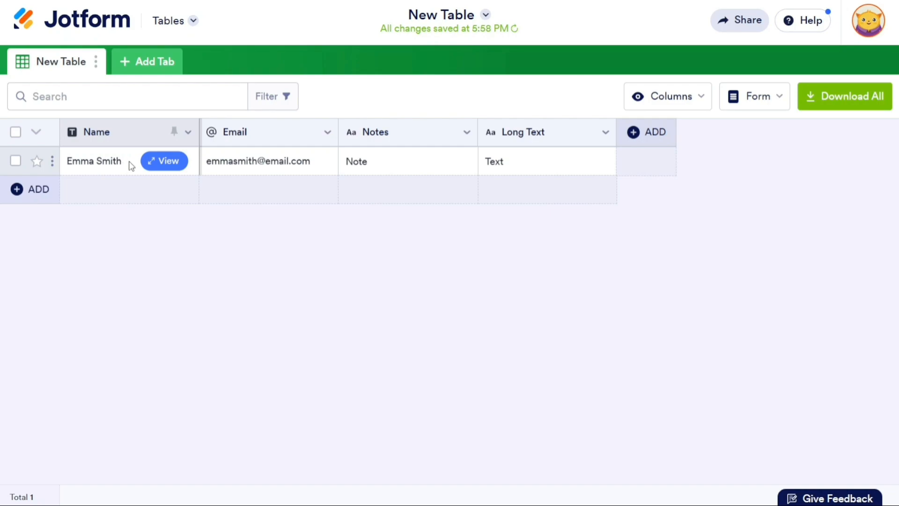
left_click(164, 162)
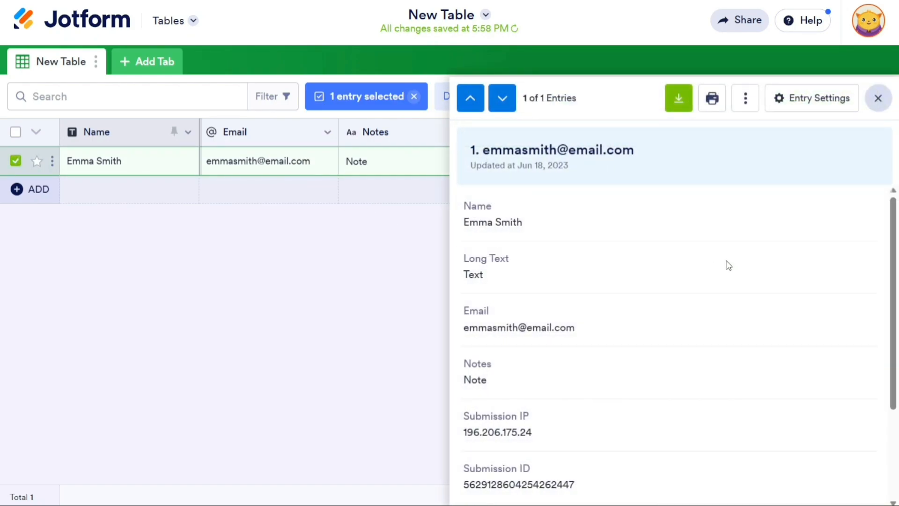
left_click_drag(894, 259, 885, 214)
left_click(744, 105)
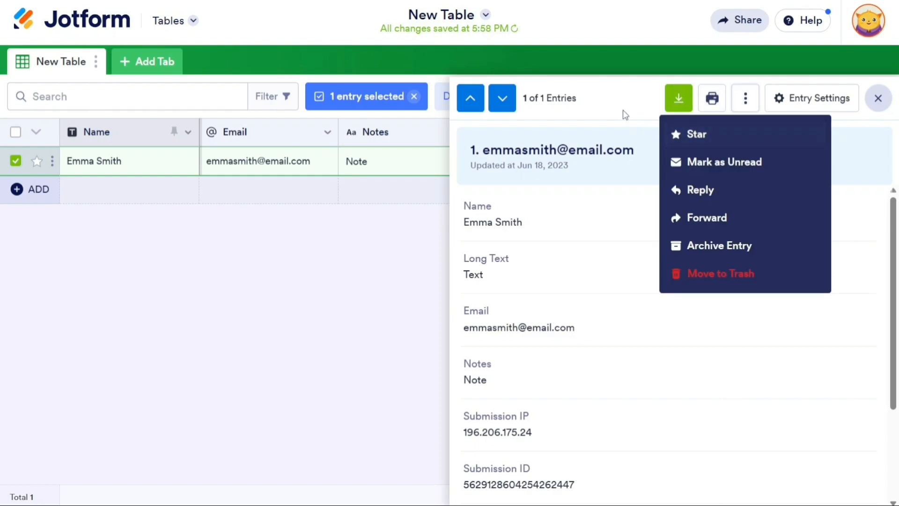
left_click(626, 93)
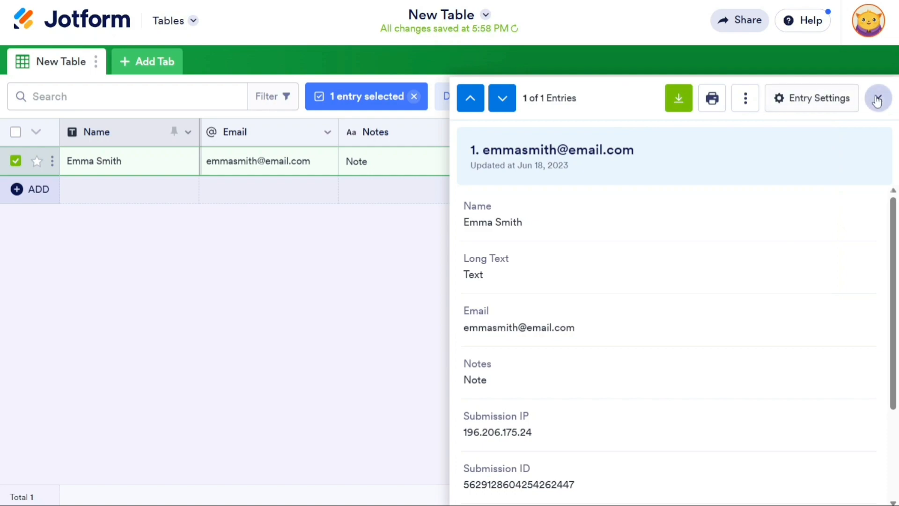
left_click(878, 98)
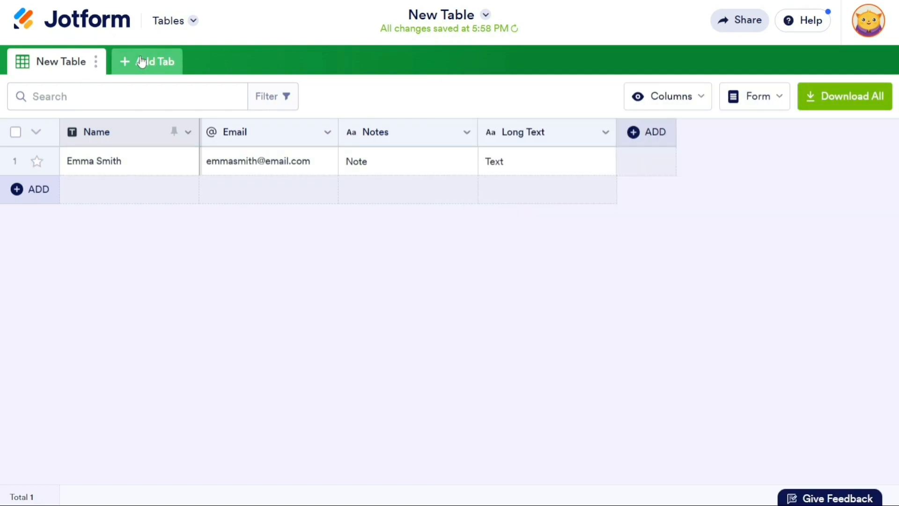
Create a Cards tab connected to the New Table form, including all its fields.
left_click(140, 58)
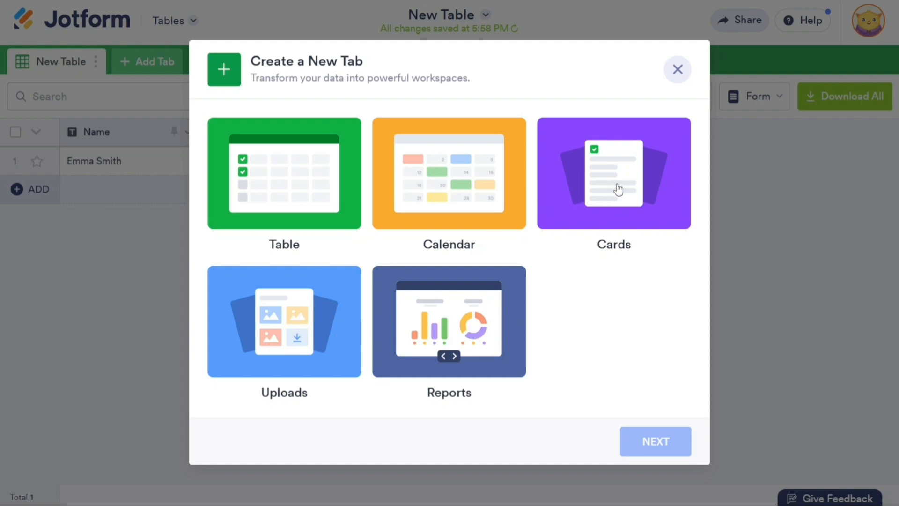
left_click(618, 191)
left_click(656, 442)
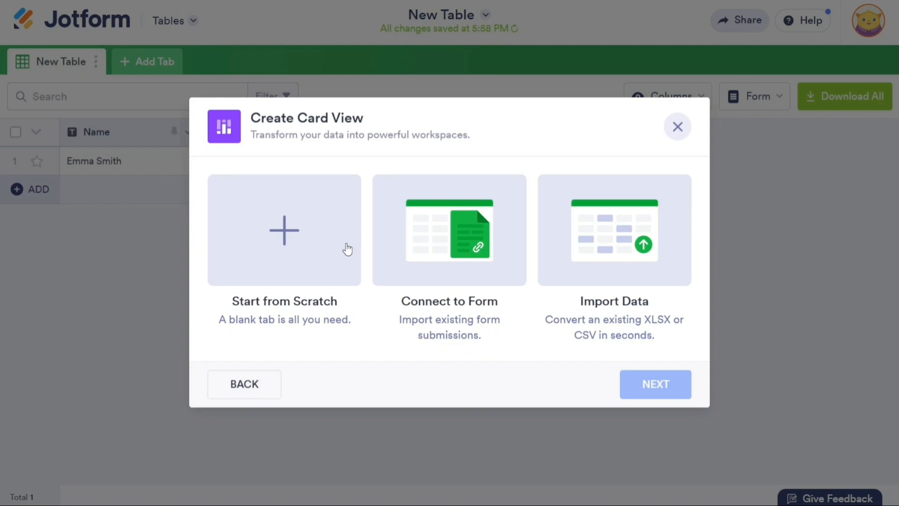
left_click(466, 243)
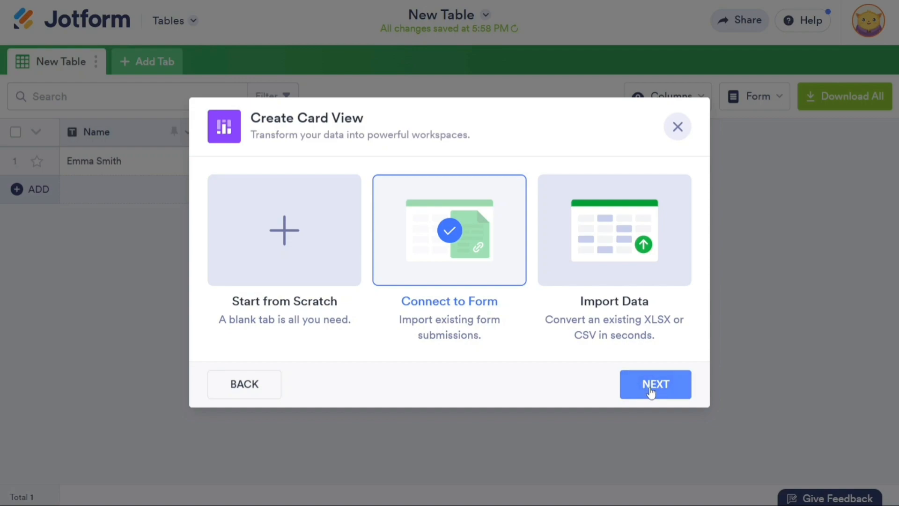
left_click(651, 392)
left_click(459, 255)
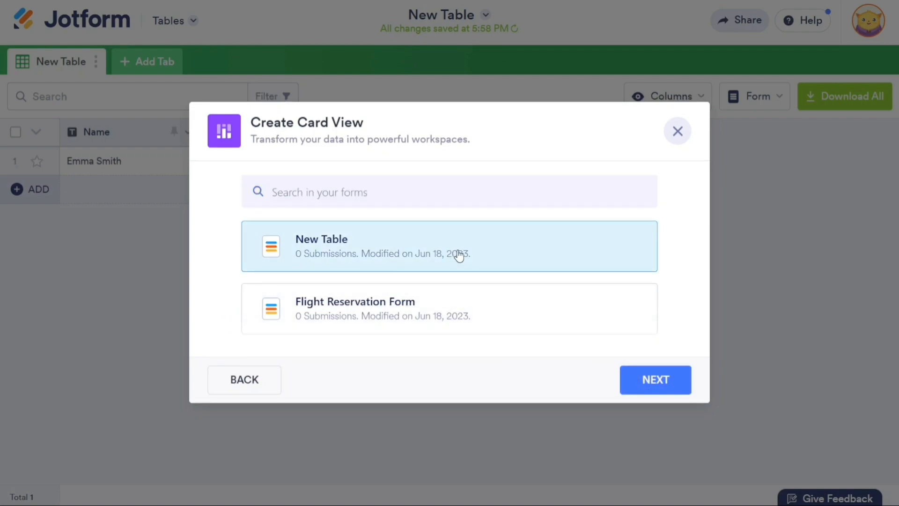
left_click(658, 384)
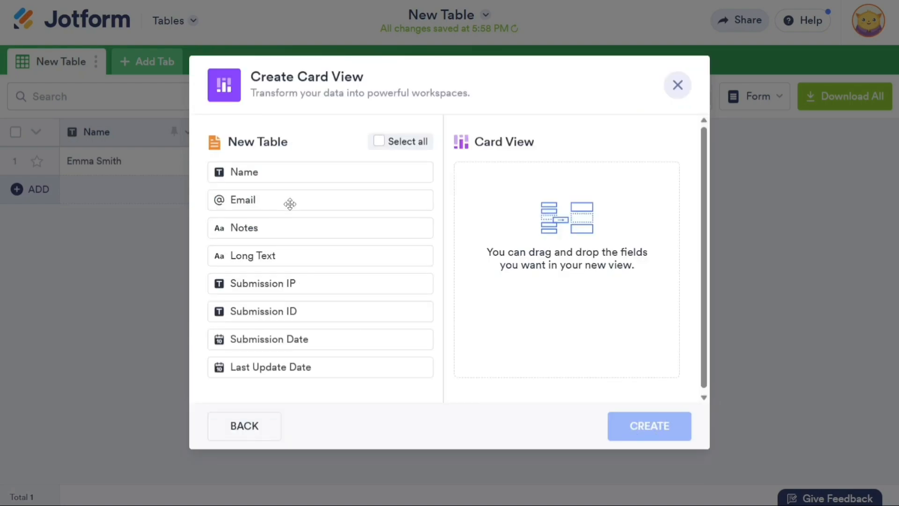
left_click(379, 143)
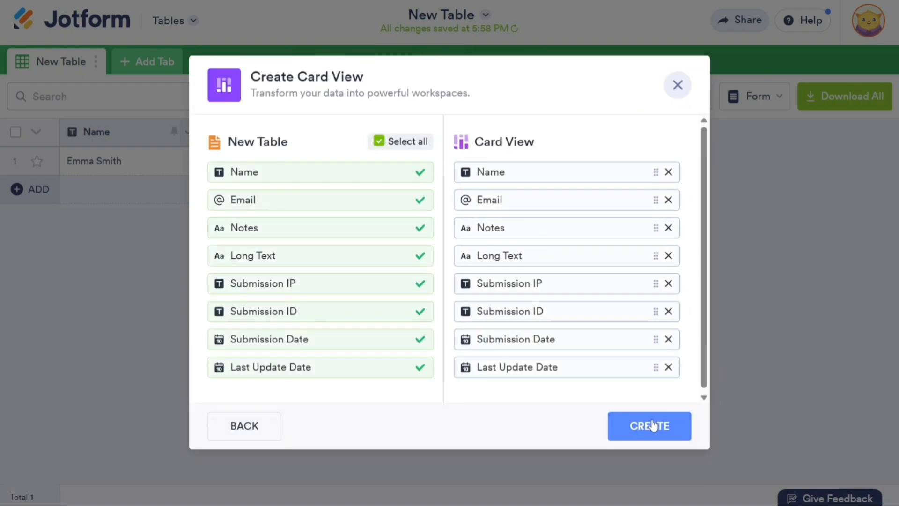
left_click(639, 423)
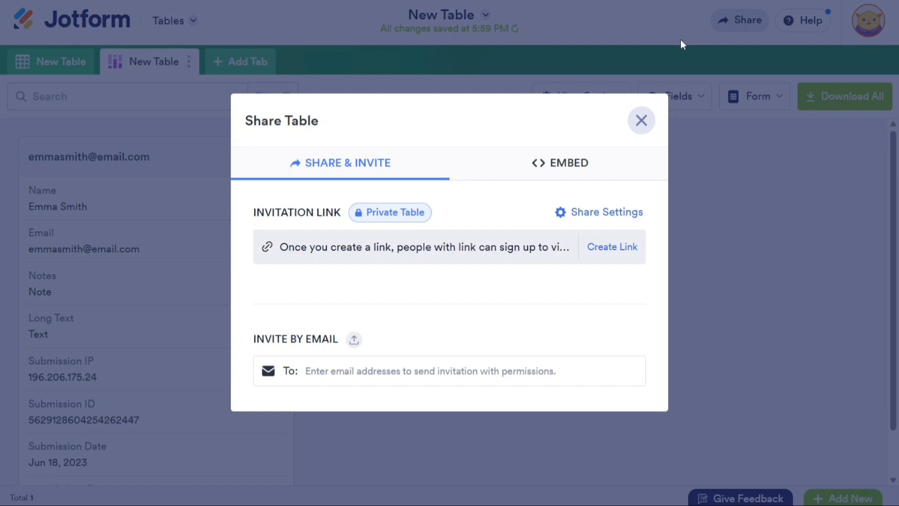
Create and copy a private invitation link for the table, then cancel the e-mail invite.
left_click(606, 251)
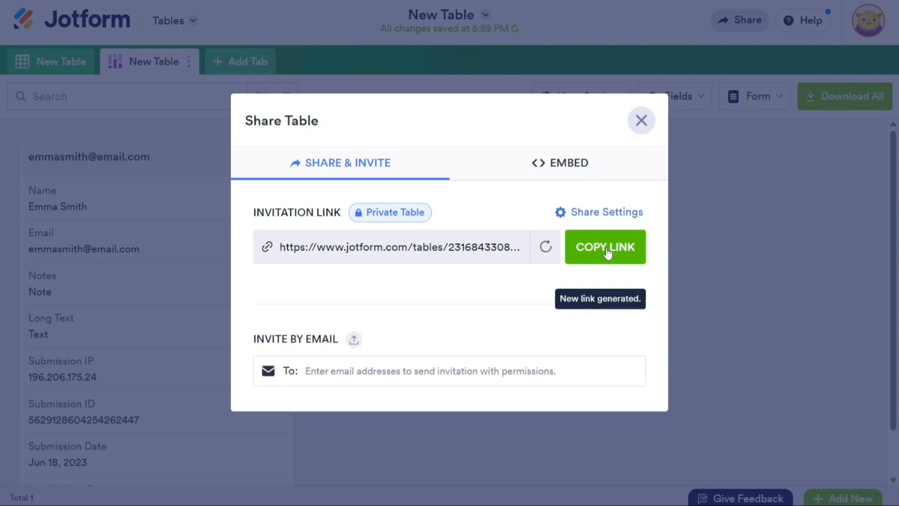
left_click(598, 254)
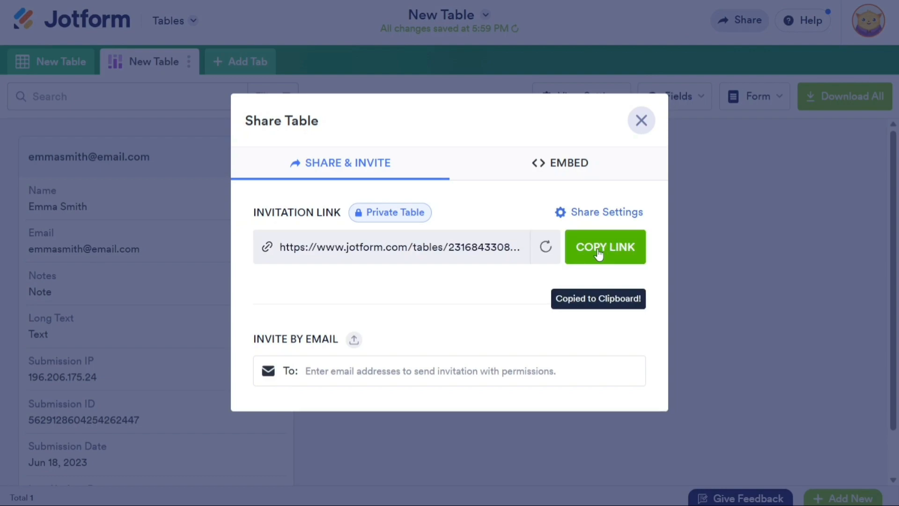
left_click(437, 379)
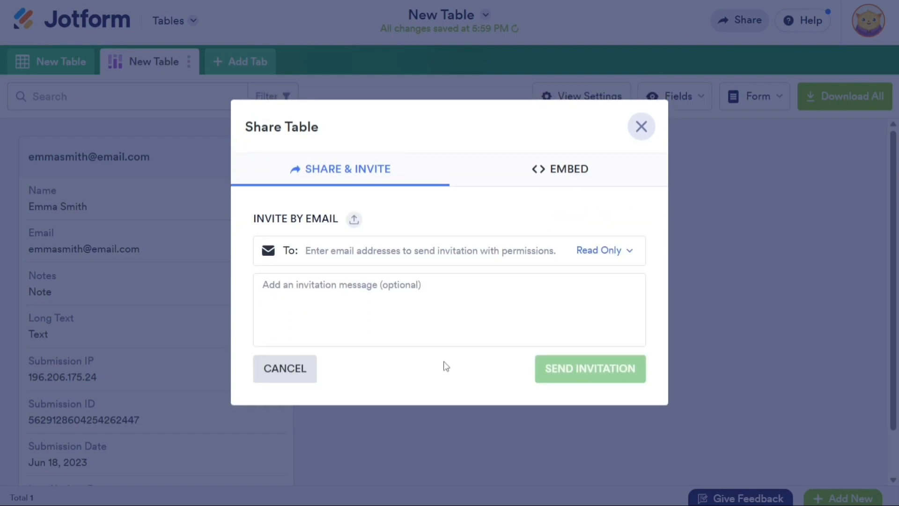
left_click(534, 170)
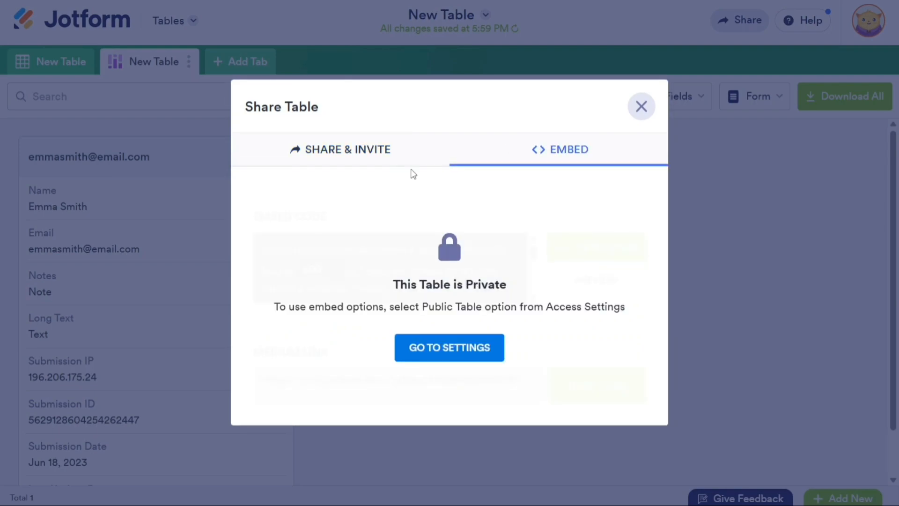
left_click(378, 161)
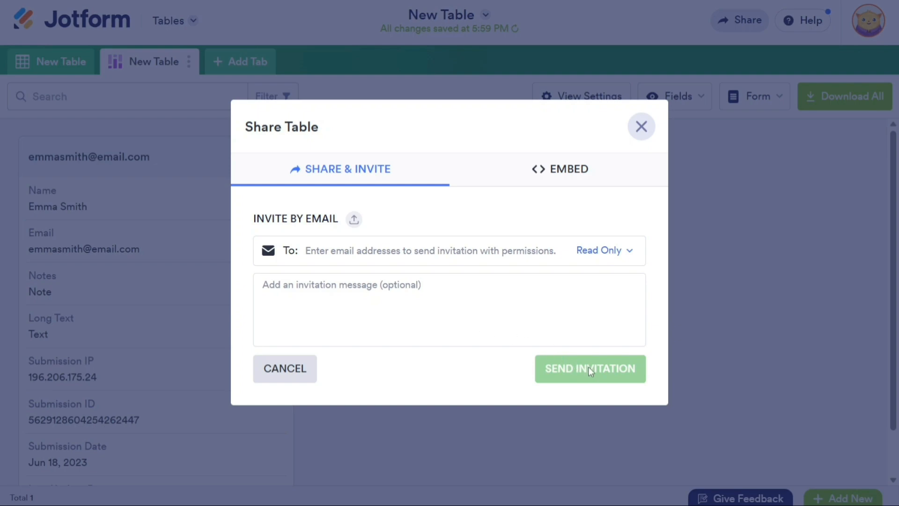
left_click(305, 372)
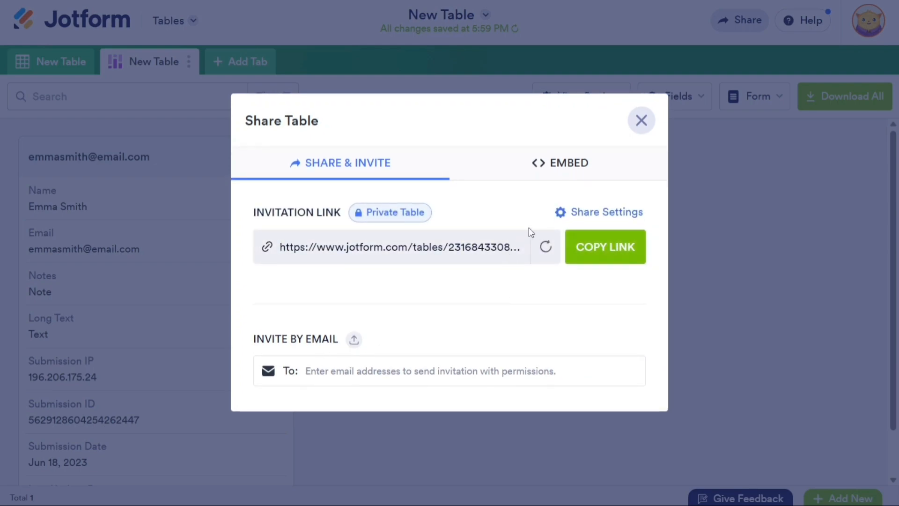
Review the table's share settings, then close the sharing dialog.
left_click(616, 213)
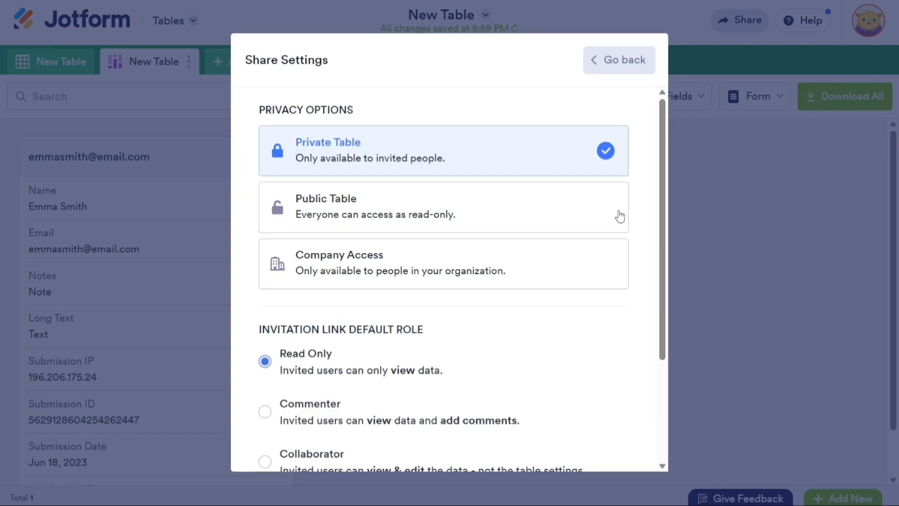
left_click_drag(665, 209, 664, 325)
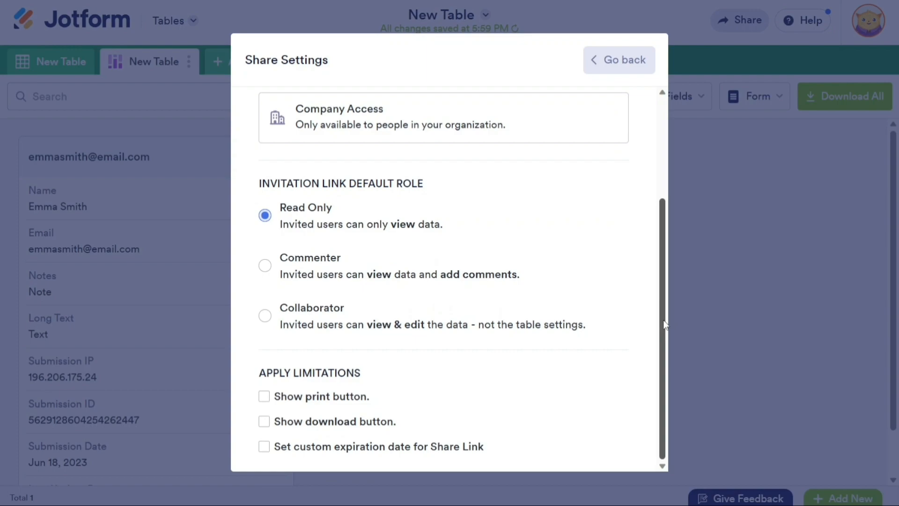
scroll(665, 325, "up", 3)
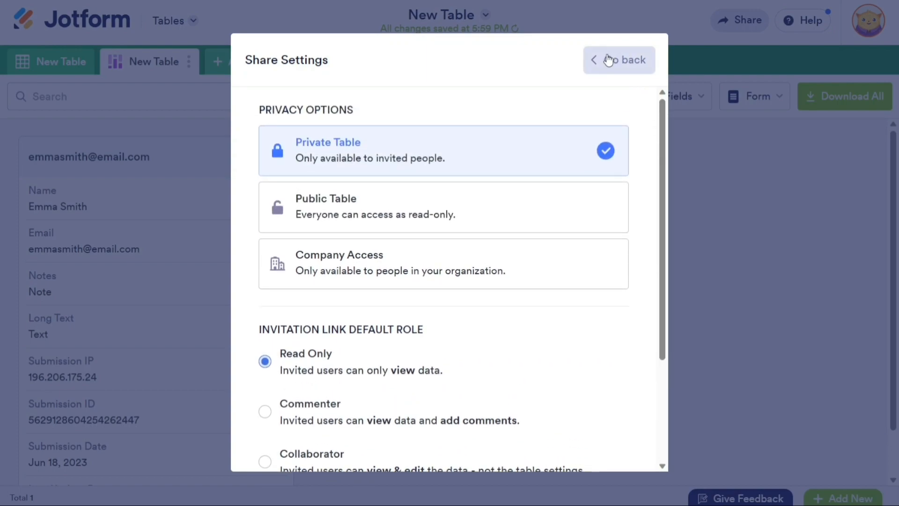
left_click(607, 59)
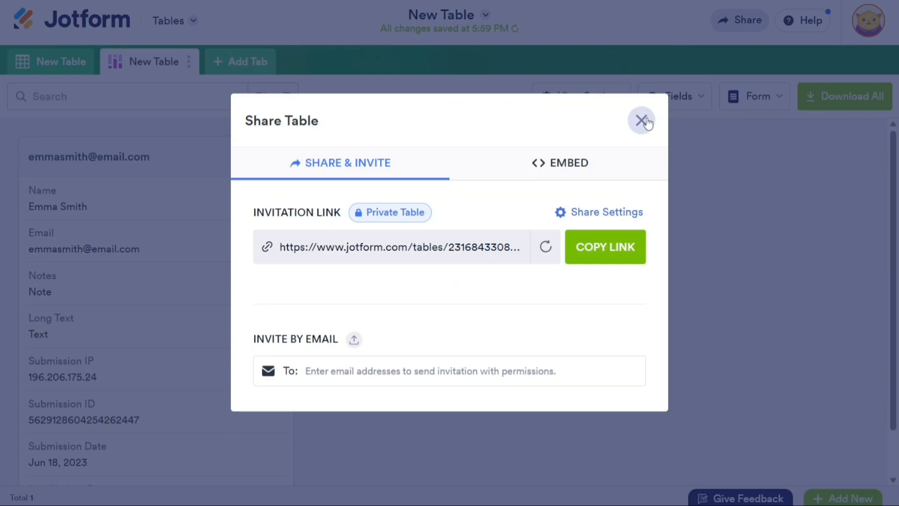
left_click(642, 121)
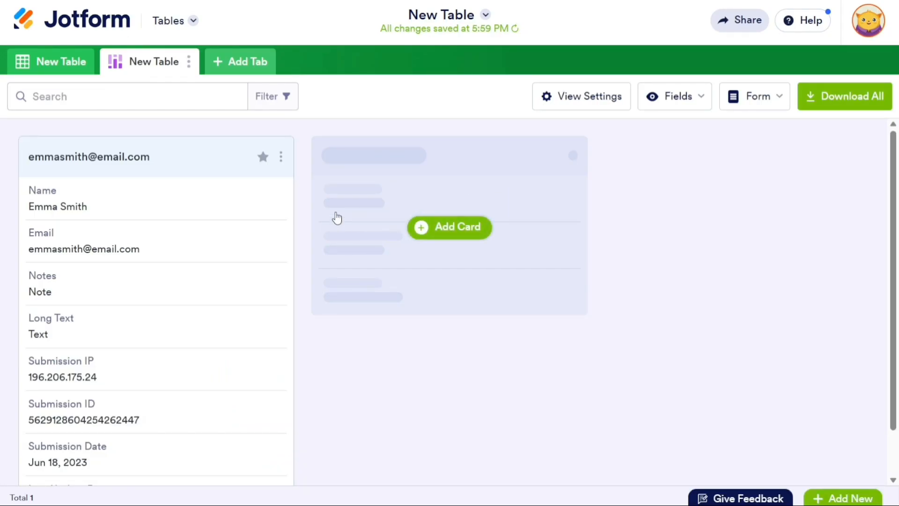
Star the contact's card and add an empty second row in the grid view.
left_click(262, 157)
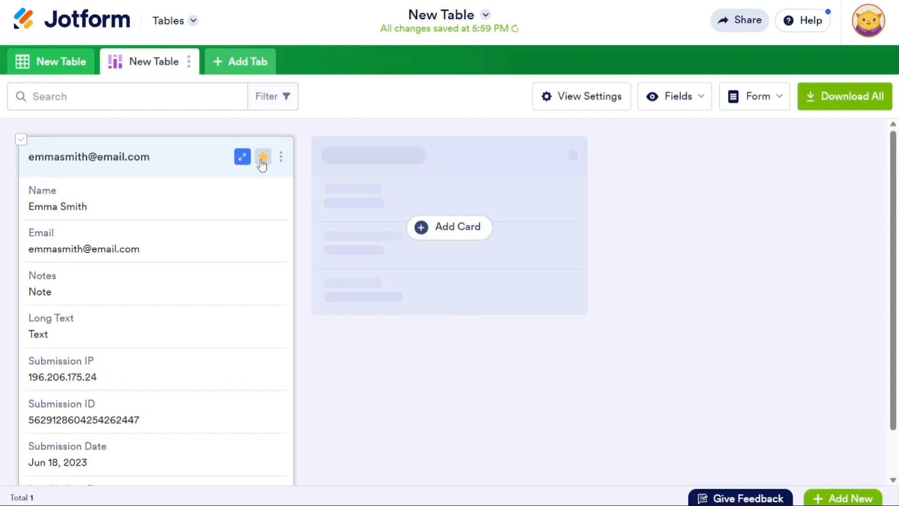
left_click(55, 68)
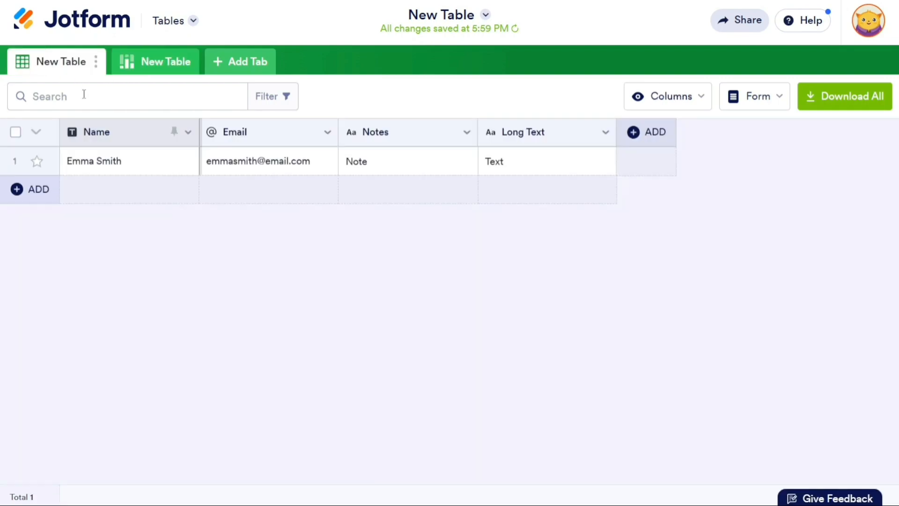
left_click(30, 195)
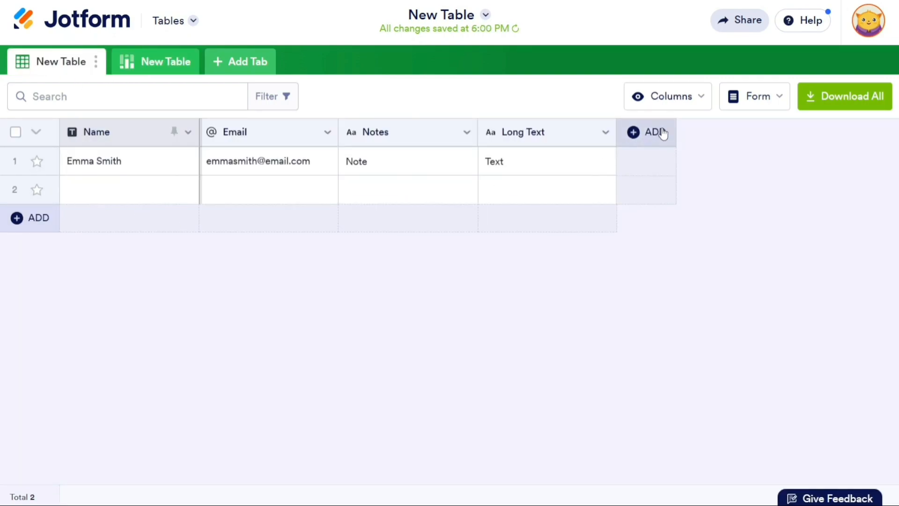
Add an Assignee column to the table.
left_click(661, 134)
left_click(596, 299)
left_click(595, 331)
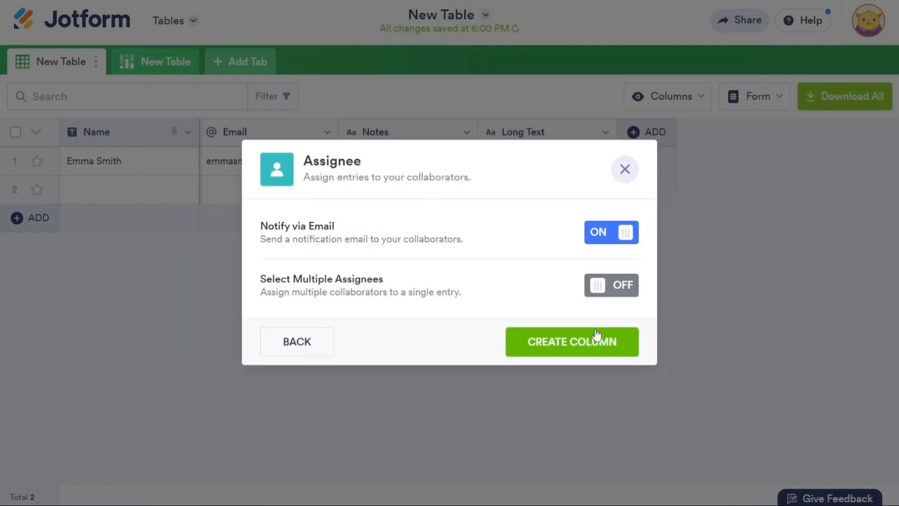
left_click(596, 335)
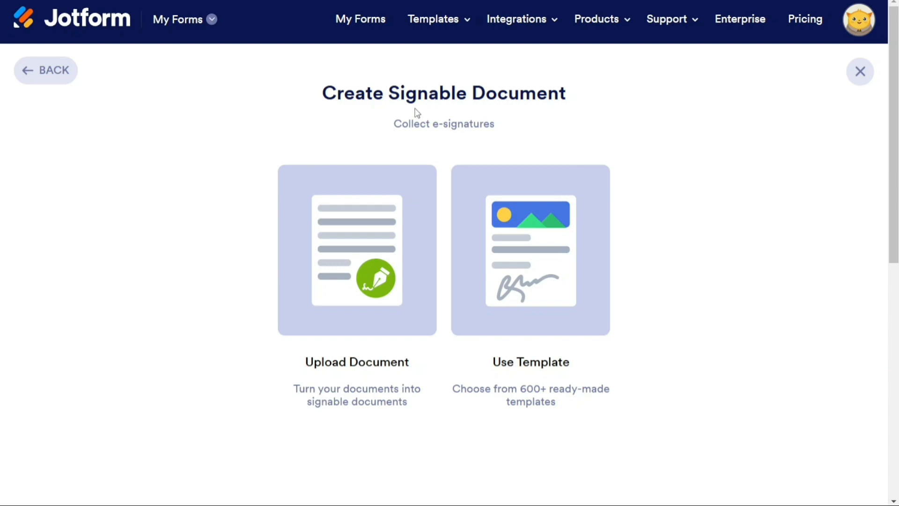
mouse_move(554, 42)
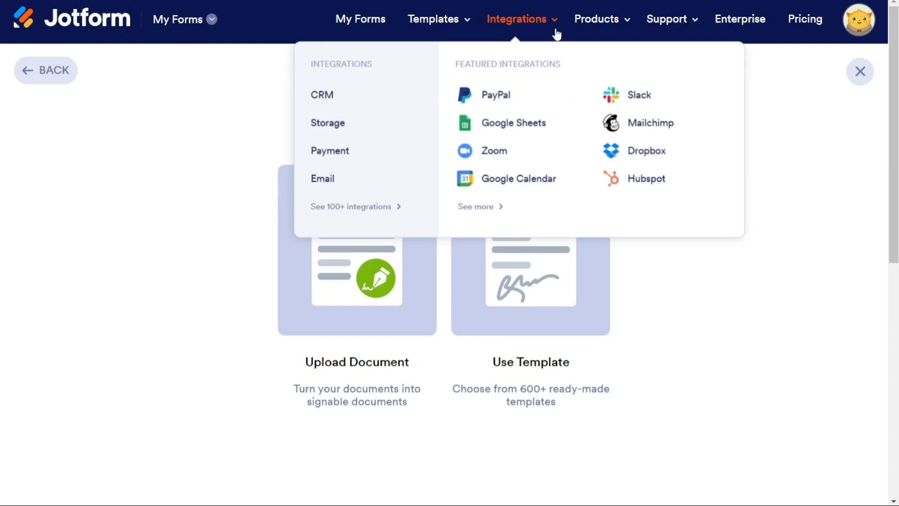